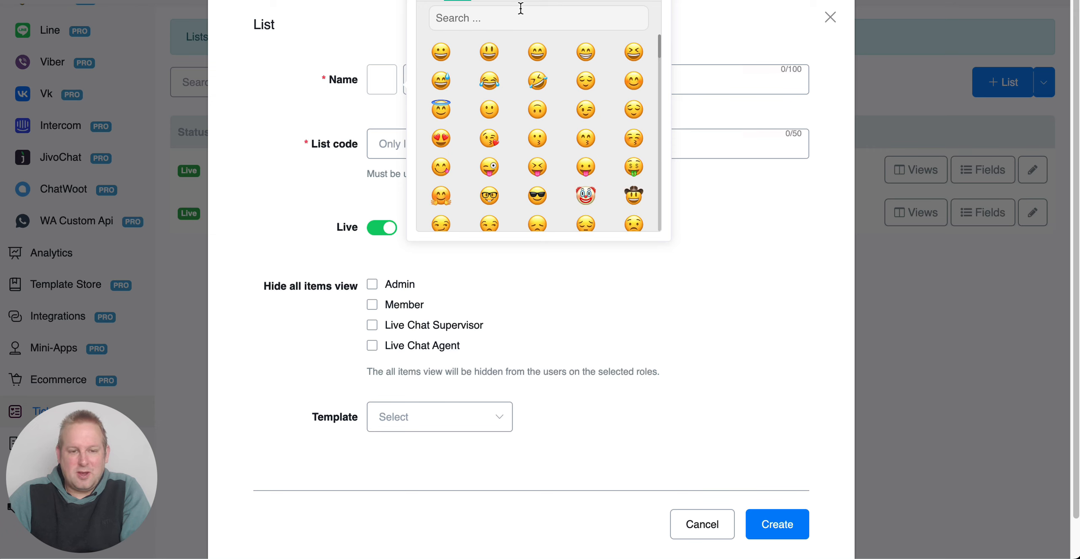
# Step: Give the new list a desktop computer emoji as its icon and name it "project management"
pyautogui.click(542, 1)
pyautogui.click(570, 1)
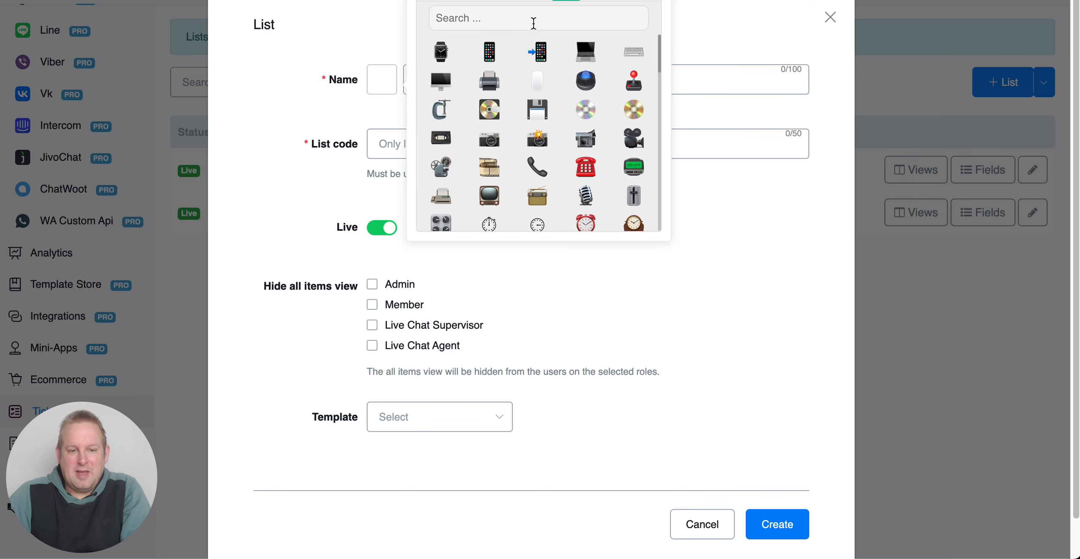
pyautogui.click(441, 80)
pyautogui.click(705, 87)
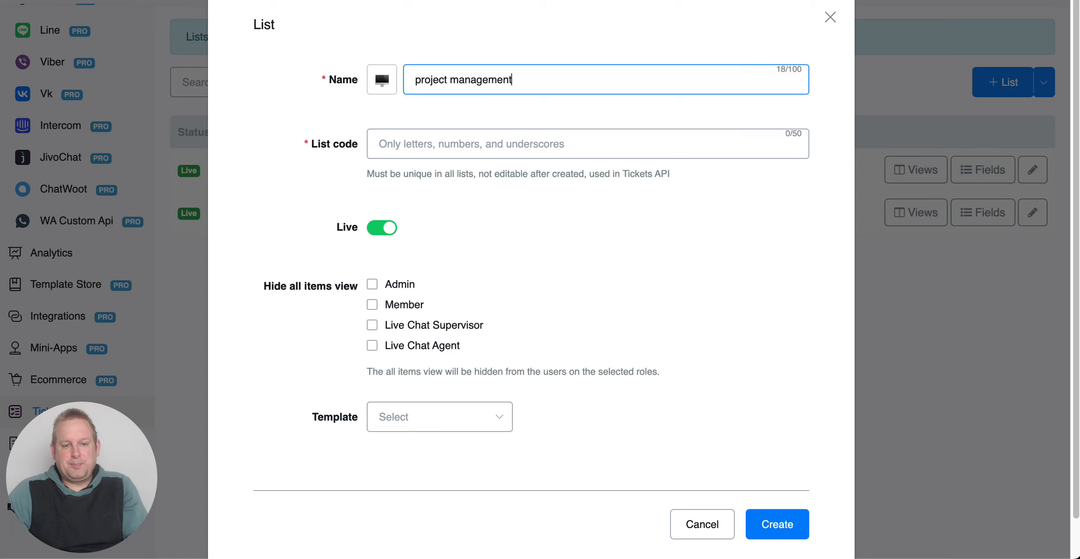
# Step: Enter "tasks" as the list code of the new list
pyautogui.click(515, 140)
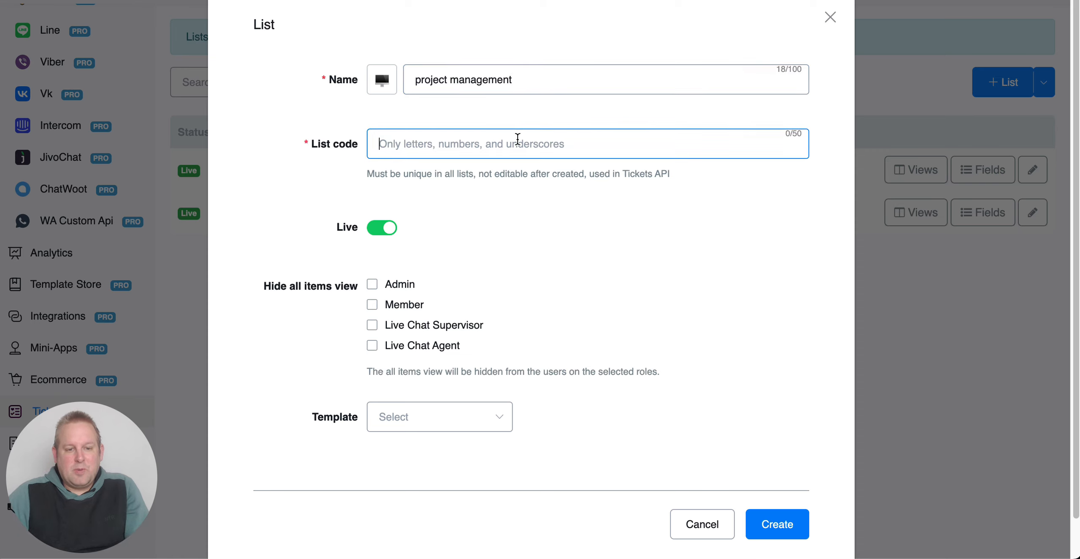
pyautogui.write('projec')
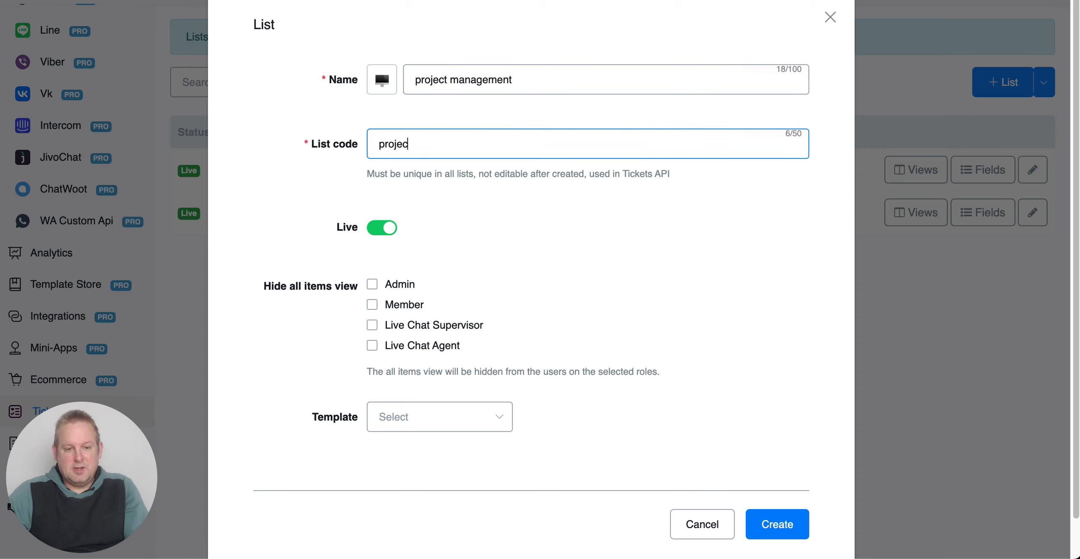
pyautogui.write('r')
pyautogui.press('BackSpace')
pyautogui.press('BackSpace')
pyautogui.write('tasks')
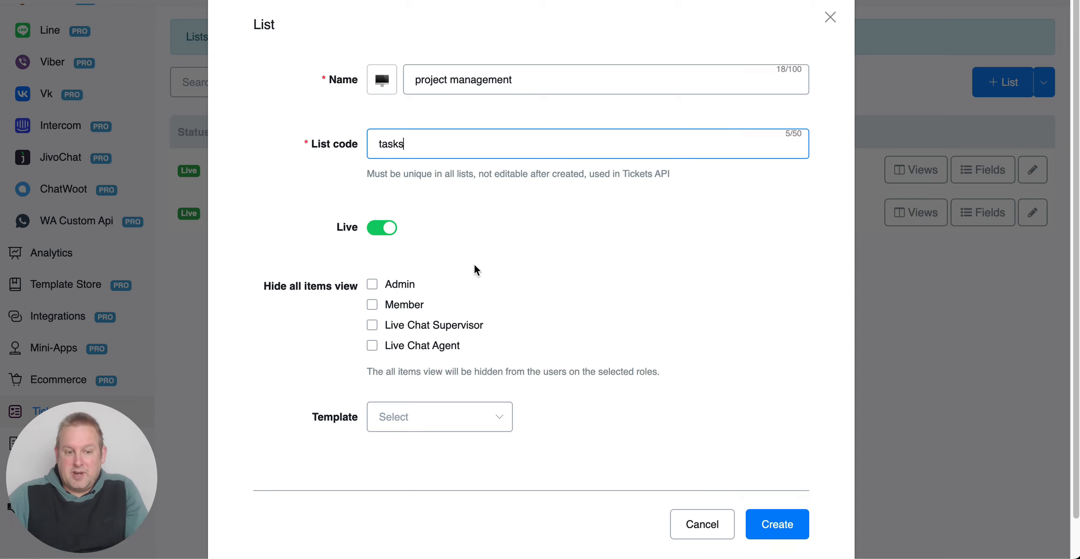
# Step: Choose the Project tracker template for the new list and create it
pyautogui.scroll(-2, 500, 307)
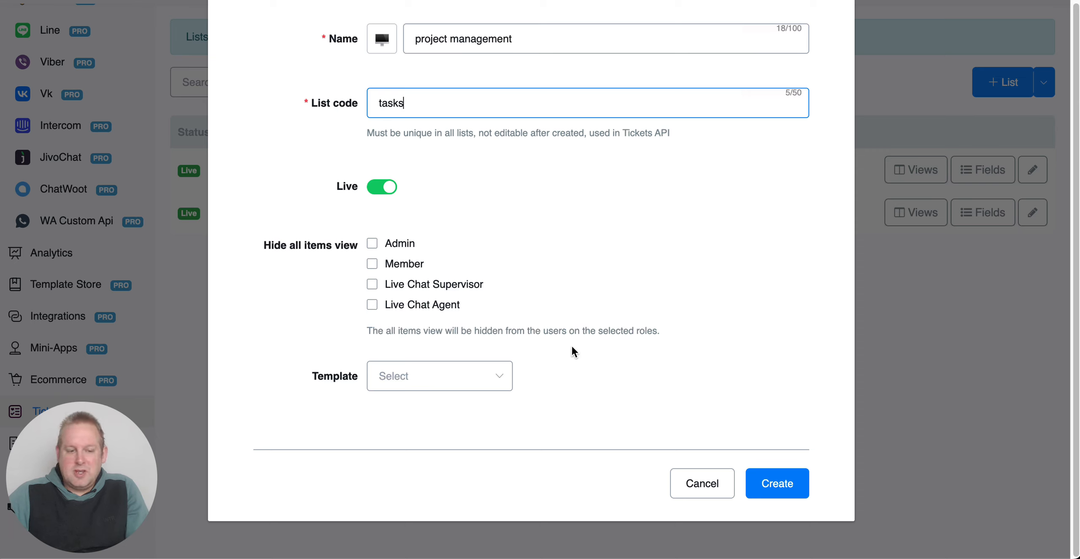
pyautogui.click(483, 386)
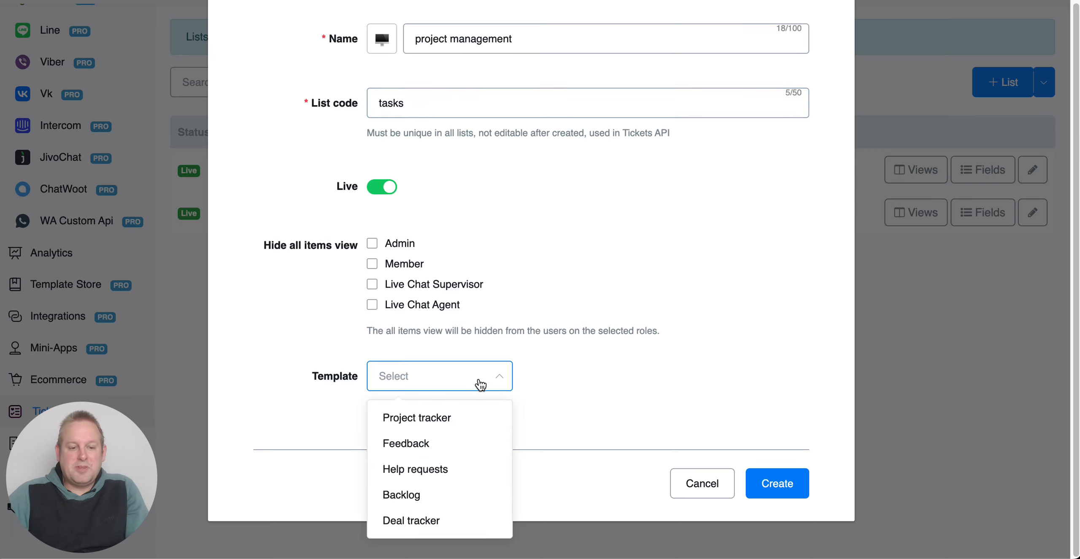
pyautogui.click(478, 422)
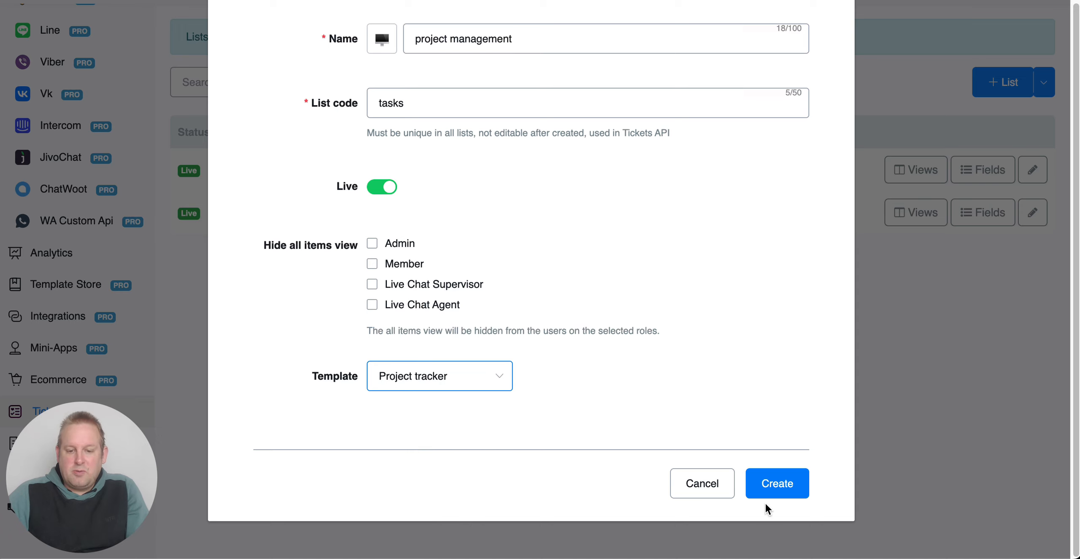
pyautogui.click(784, 485)
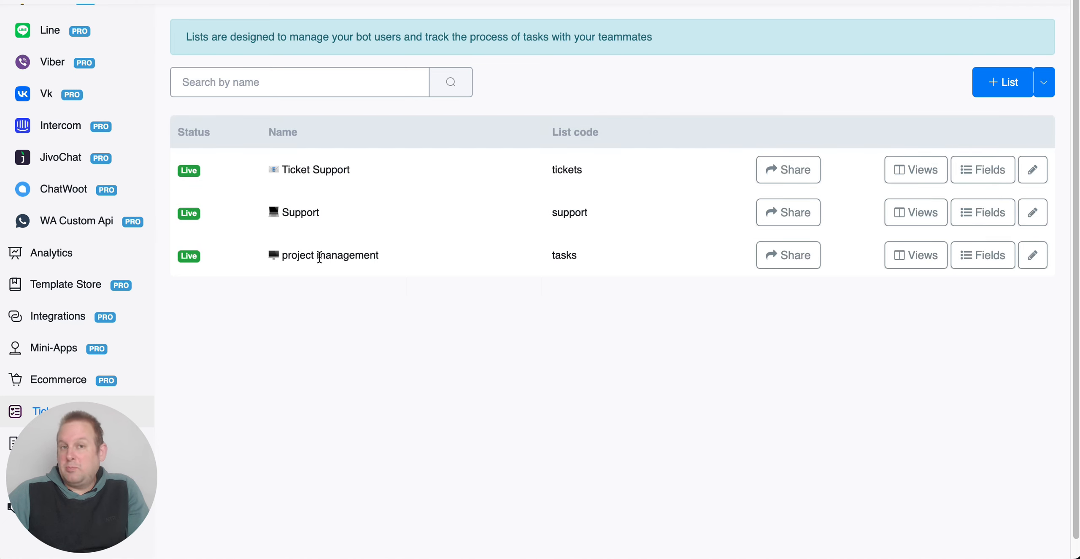
# Step: Open the fields of the project management list and examine the Bot User field's code and name
pyautogui.click(965, 255)
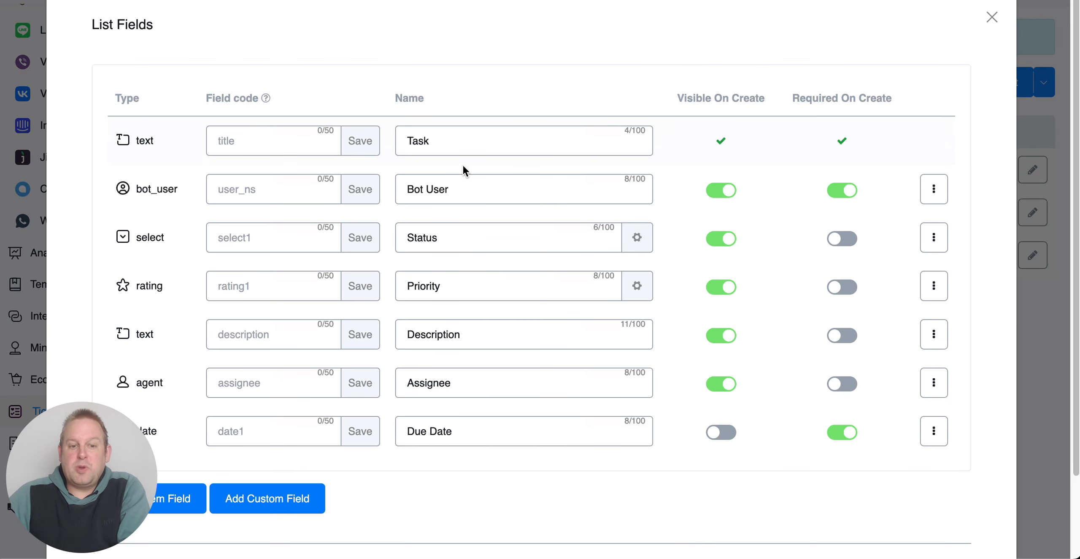
pyautogui.click(448, 188)
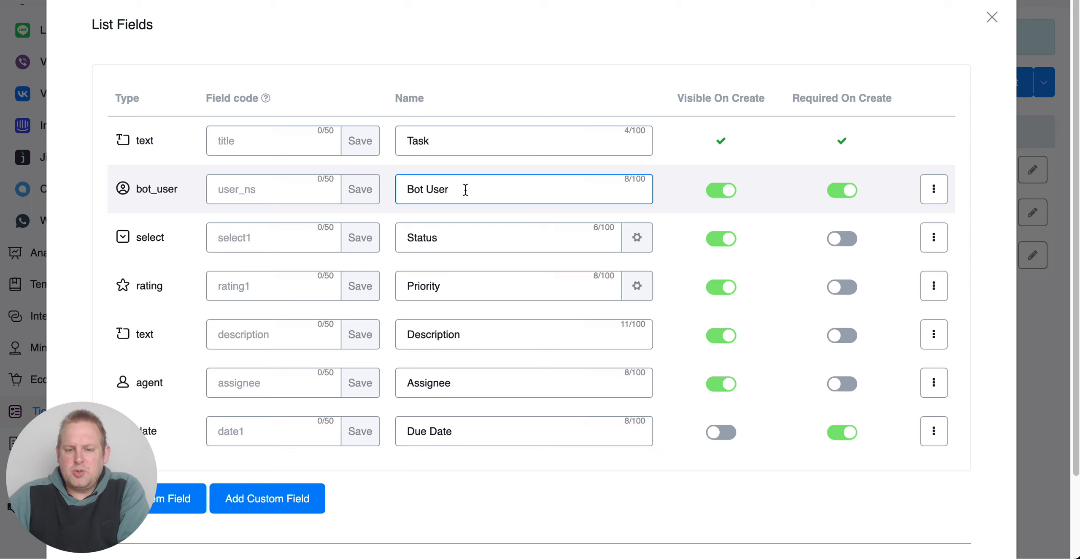
pyautogui.click(225, 179)
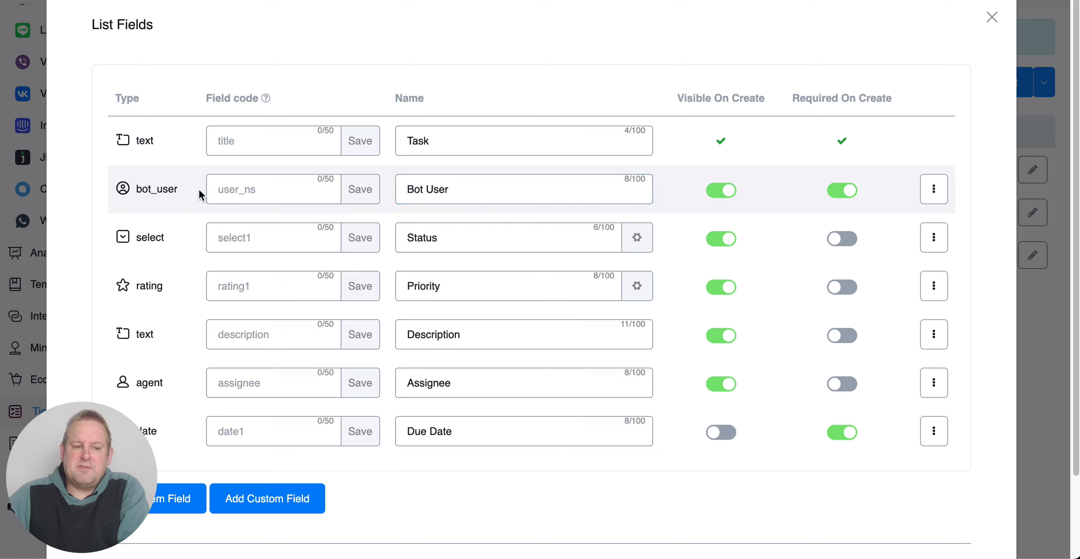
pyautogui.click(485, 192)
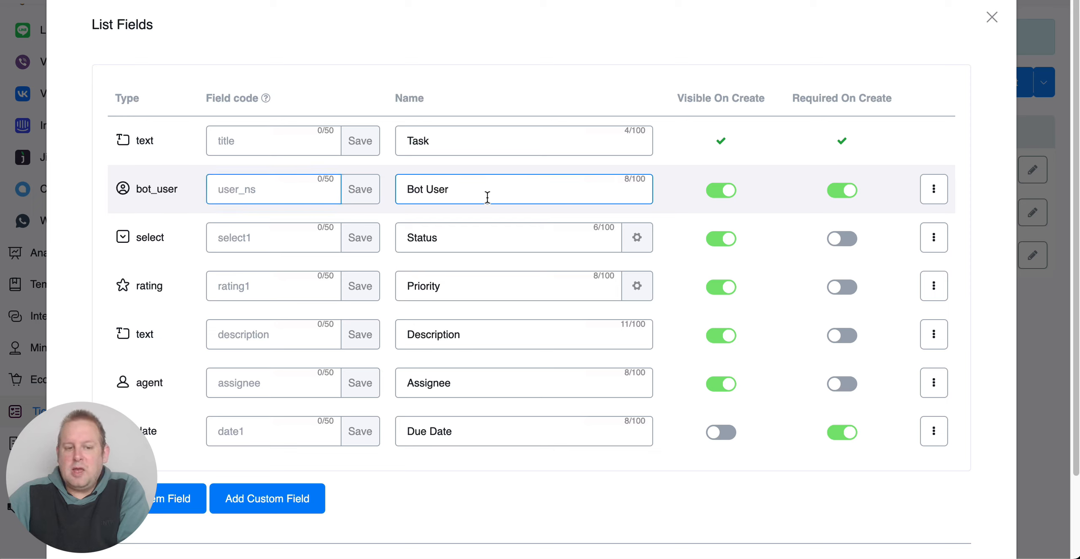
pyautogui.doubleClick(485, 192)
pyautogui.moveTo(485, 192); pyautogui.dragTo(391, 188)
pyautogui.click(301, 191)
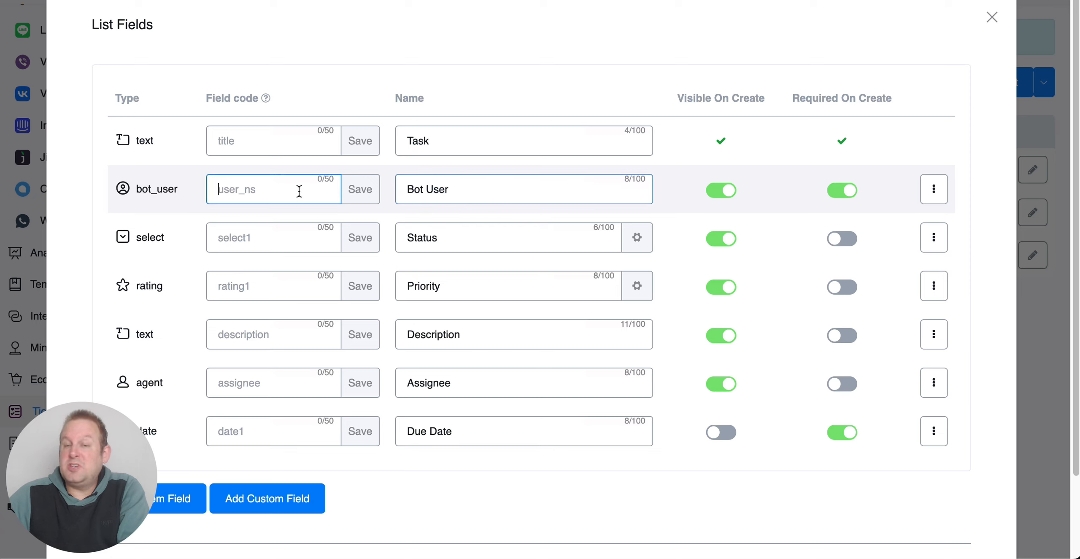
# Step: Turn off Visible On Create and Required On Create for the Bot User field and delete that field
pyautogui.click(810, 194)
pyautogui.click(727, 194)
pyautogui.click(847, 197)
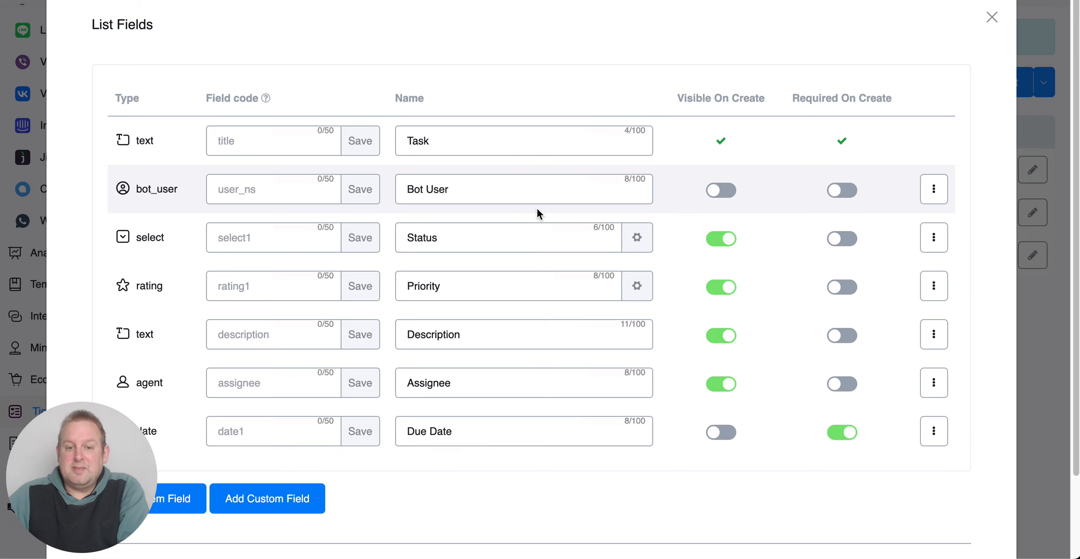
pyautogui.click(934, 188)
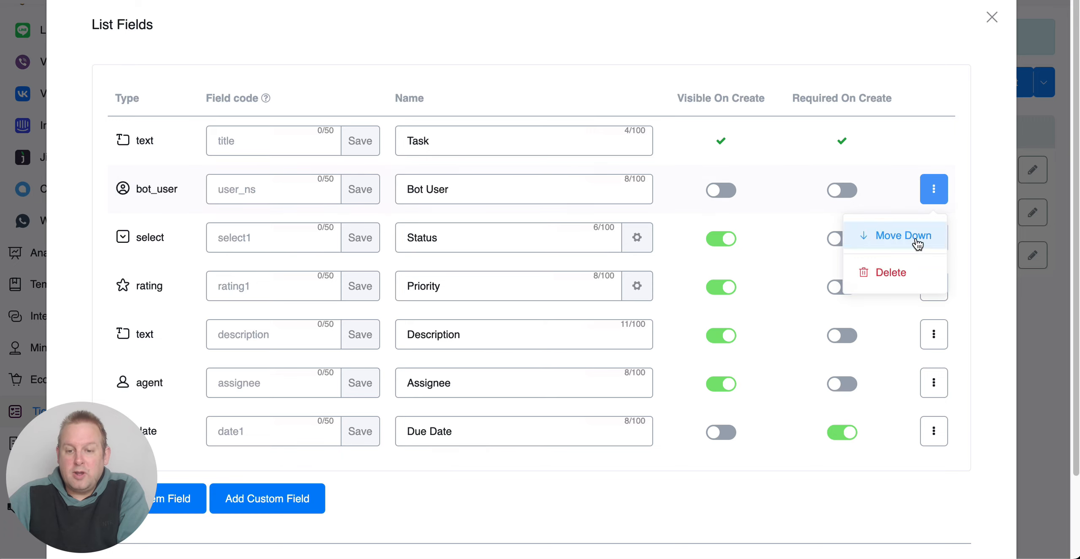
pyautogui.click(894, 270)
# Step: Examine the Priority field and its rating settings for style, quantity and color
pyautogui.click(645, 291)
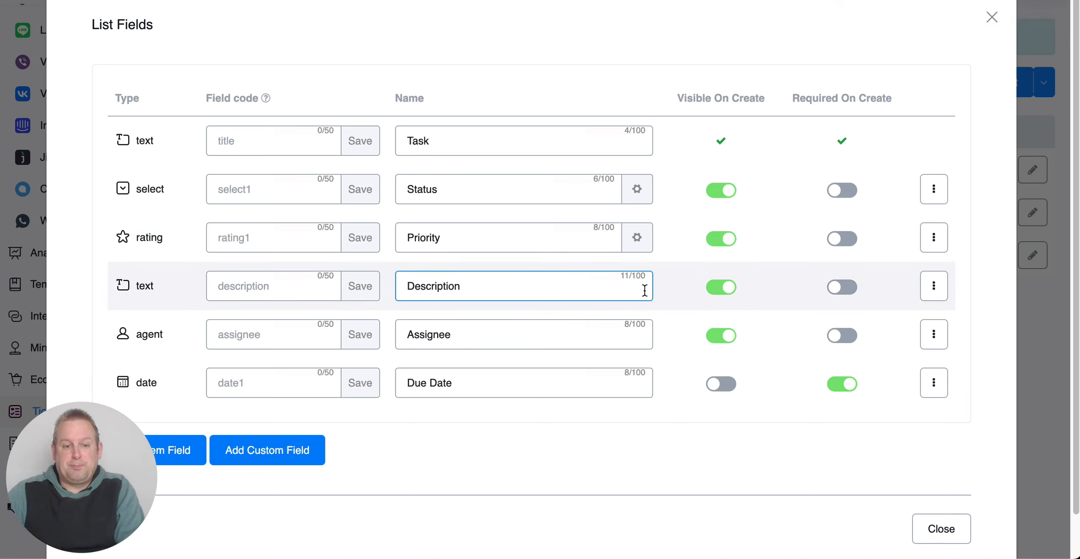
pyautogui.click(272, 246)
pyautogui.click(532, 243)
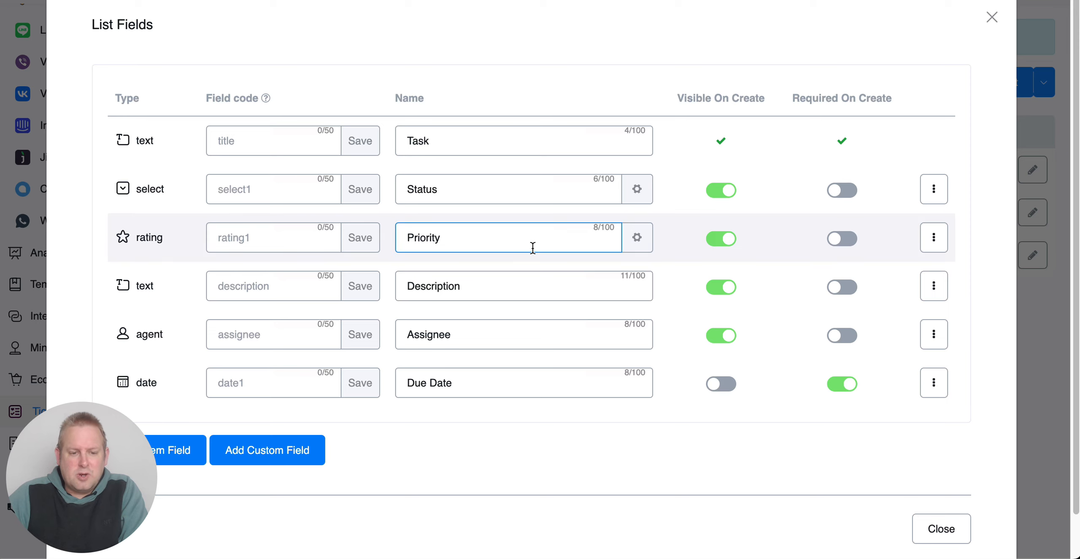
pyautogui.click(643, 236)
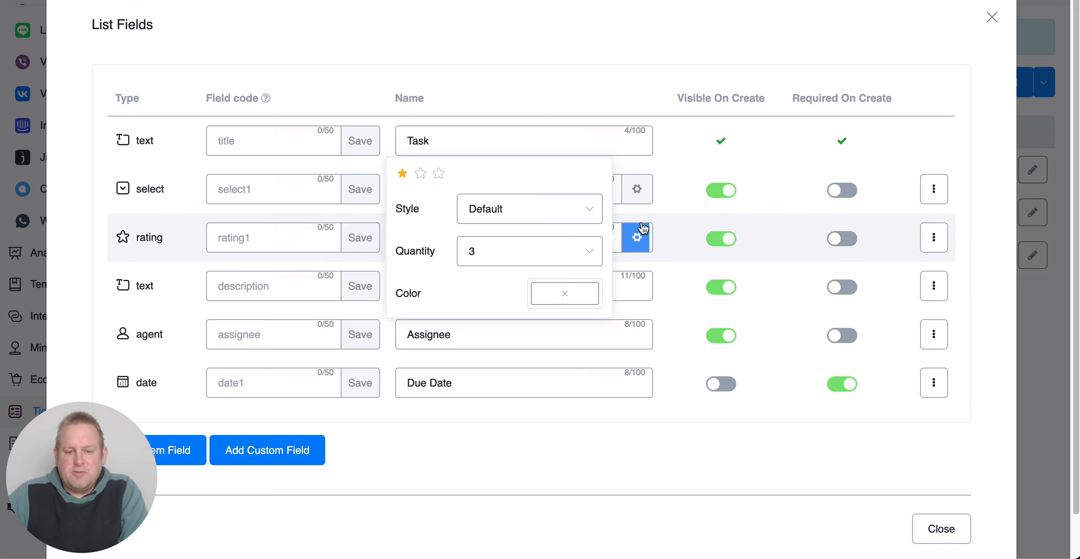
pyautogui.click(397, 237)
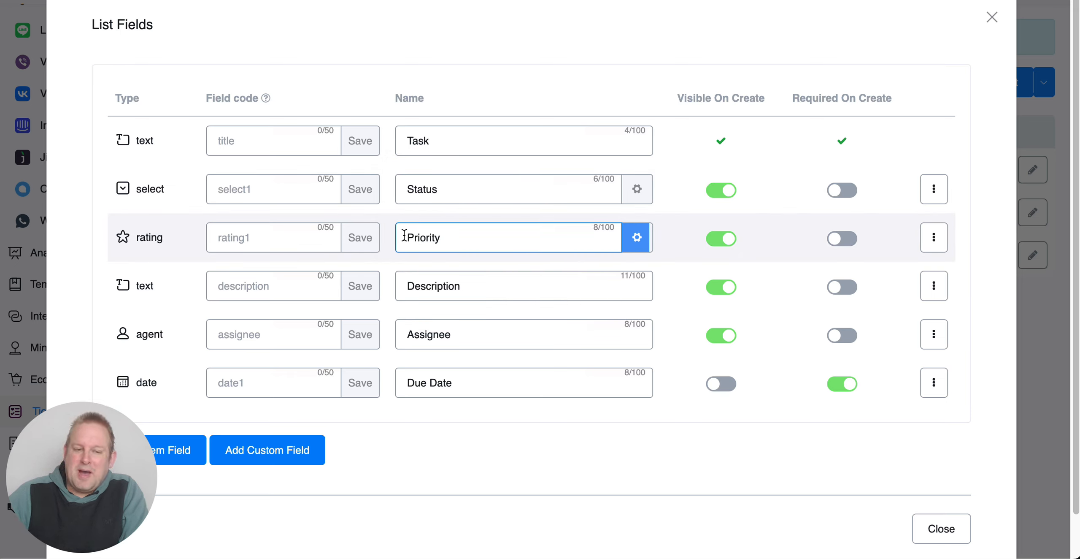
pyautogui.click(358, 238)
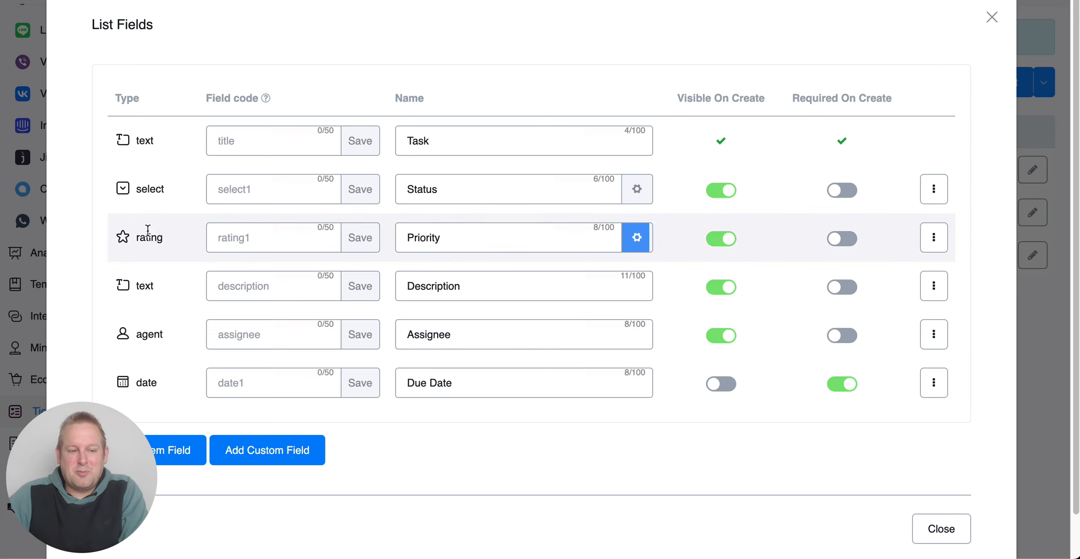
pyautogui.click(543, 237)
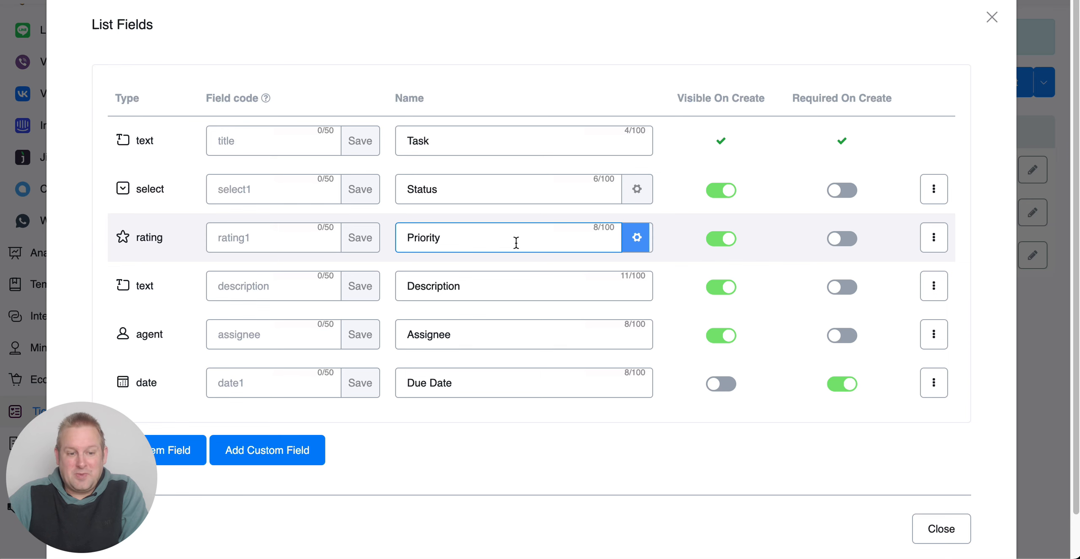
# Step: Review the Status field's options, close them, and look over the Assignee and Description fields
pyautogui.click(636, 189)
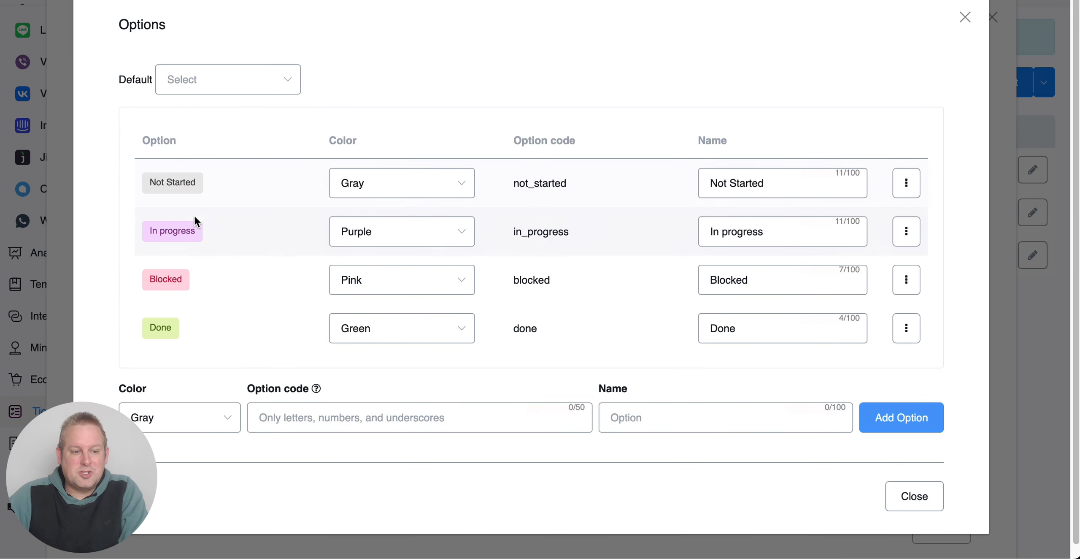
pyautogui.scroll(-1, 229, 331)
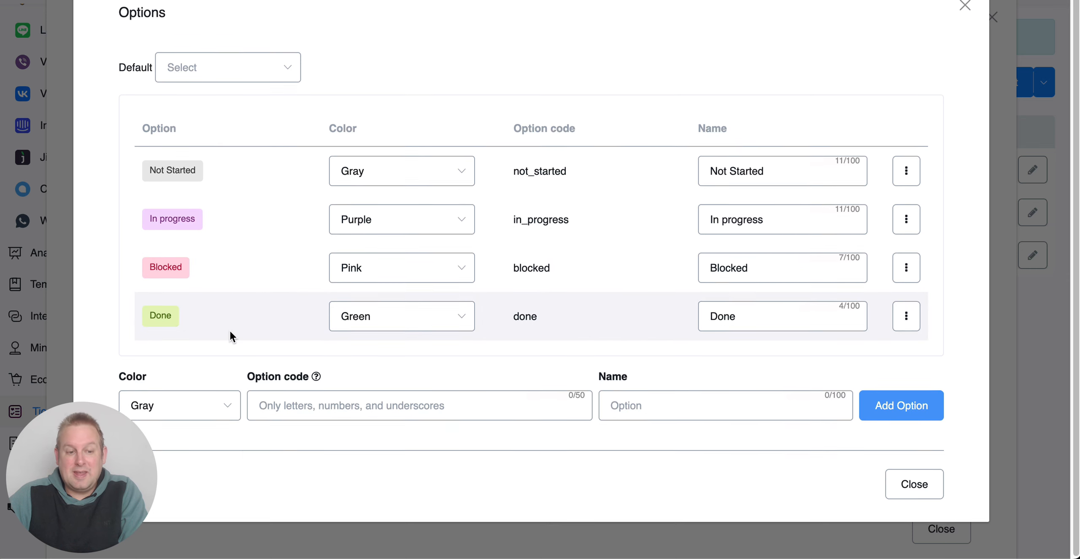
pyautogui.click(915, 483)
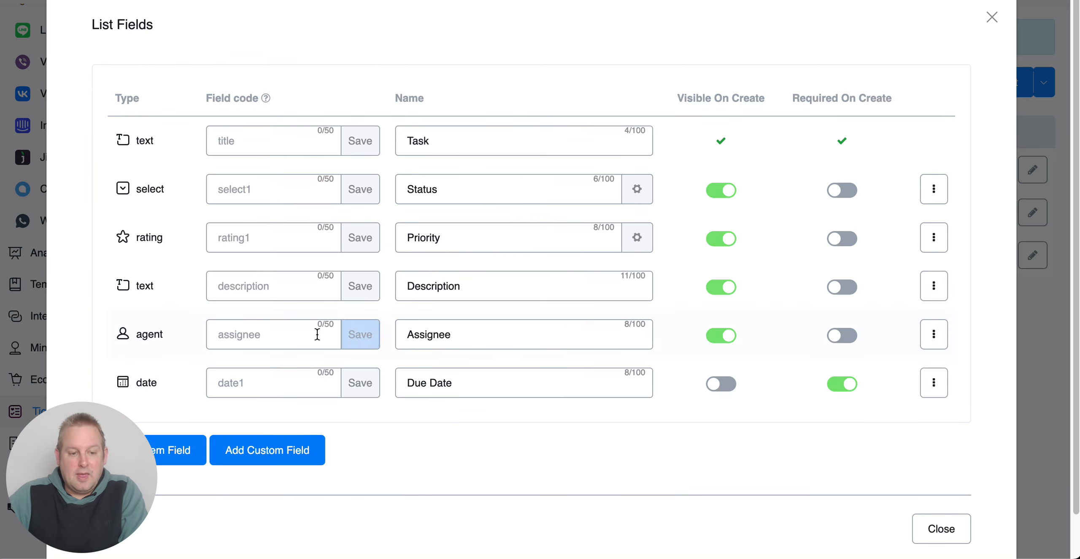
pyautogui.click(415, 337)
pyautogui.click(505, 289)
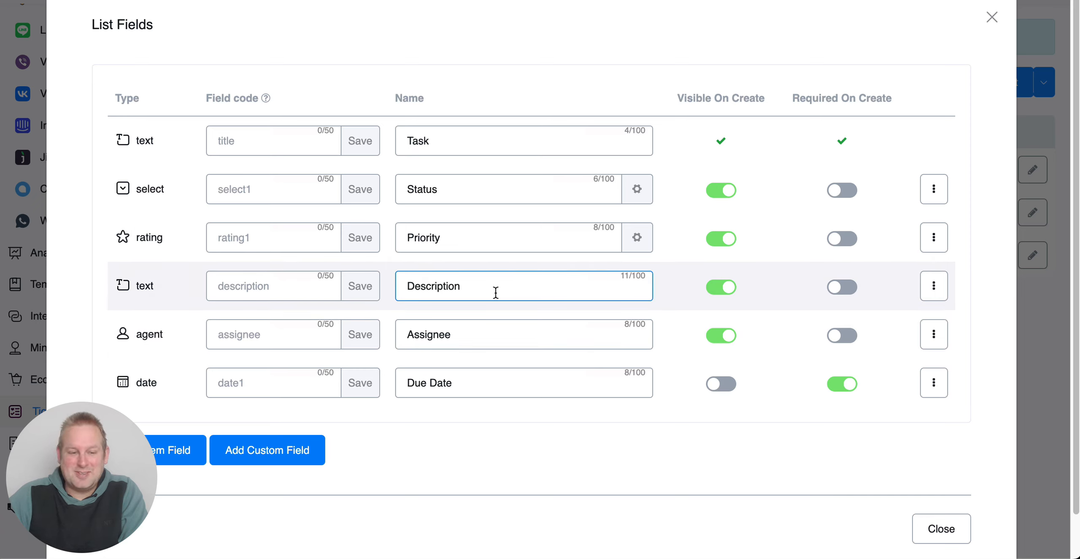
# Step: Make the Due Date field visible on create and close the list fields
pyautogui.click(126, 396)
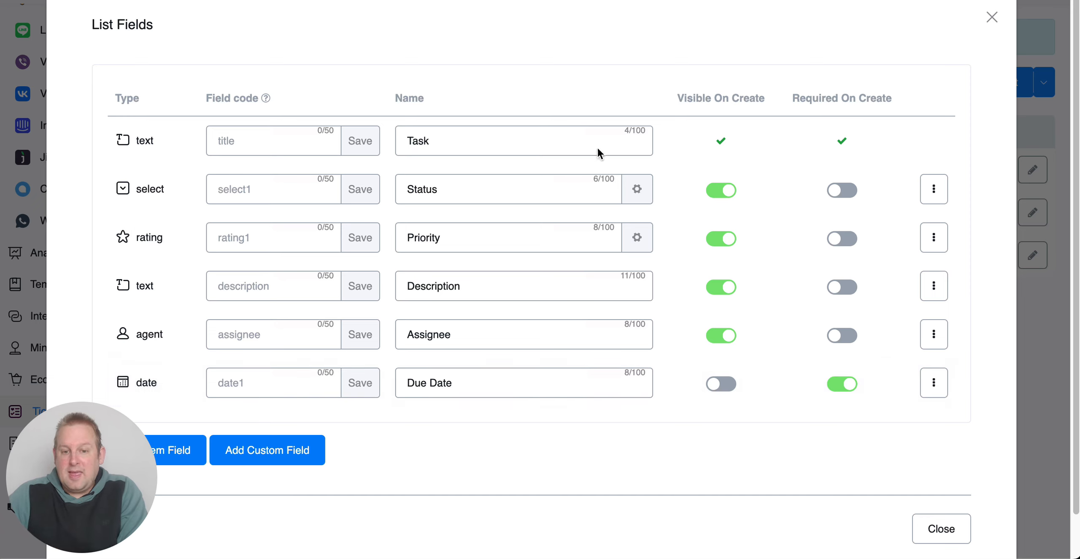
pyautogui.click(726, 384)
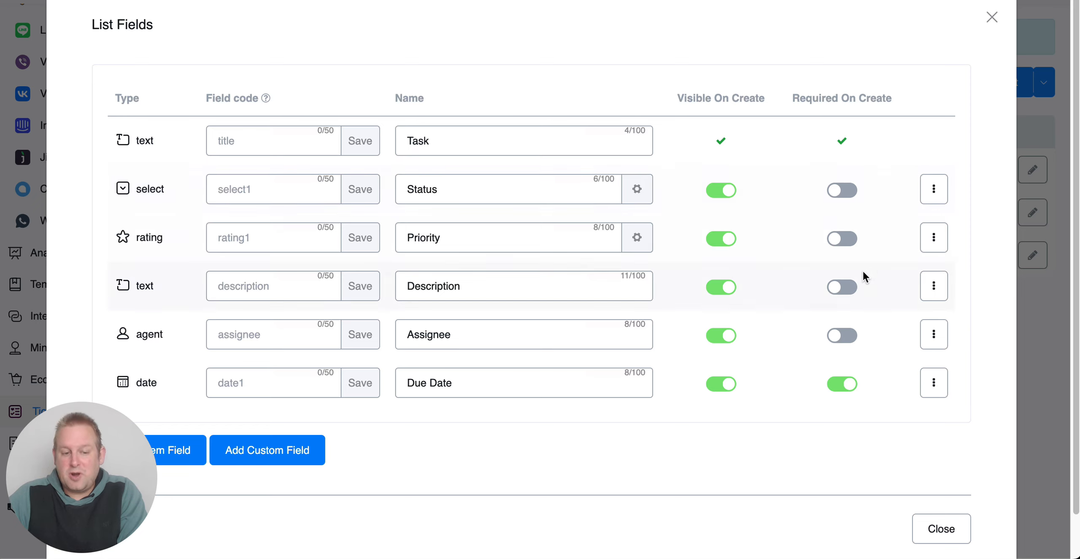
pyautogui.click(955, 530)
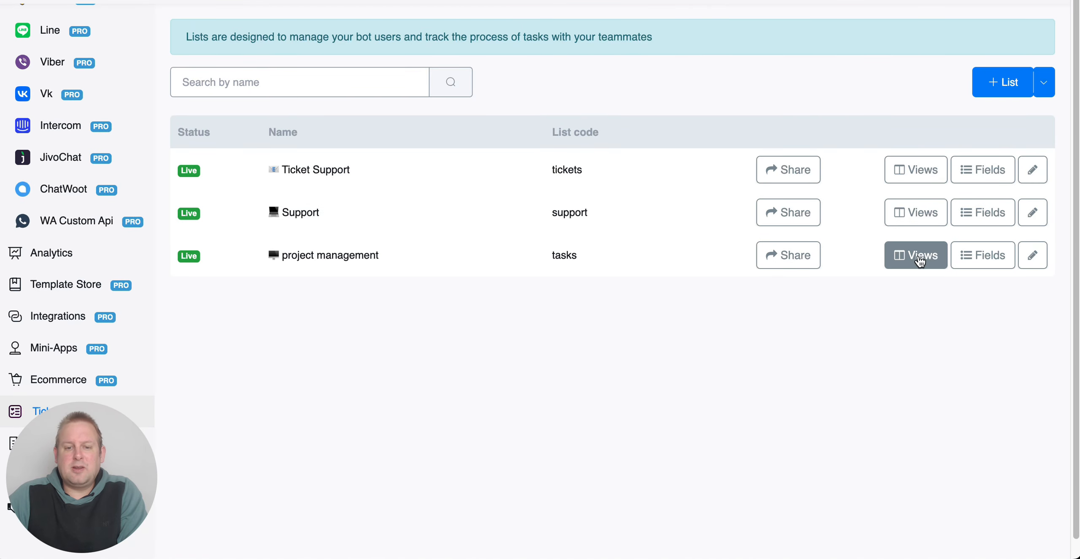
# Step: Open the project management list's Done view for editing and examine its layout, fields, grouping and sorting settings
pyautogui.click(920, 259)
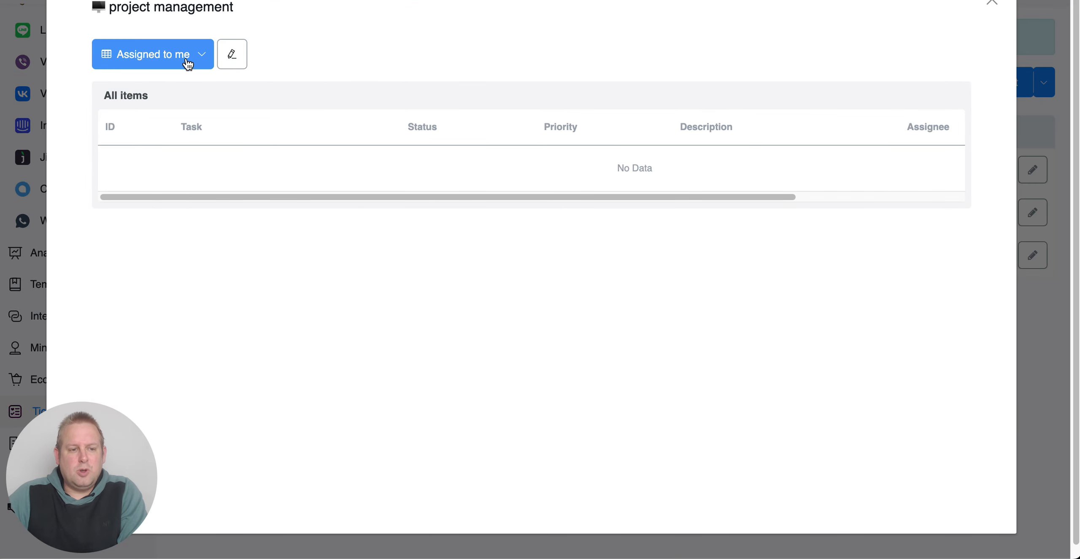
pyautogui.click(166, 55)
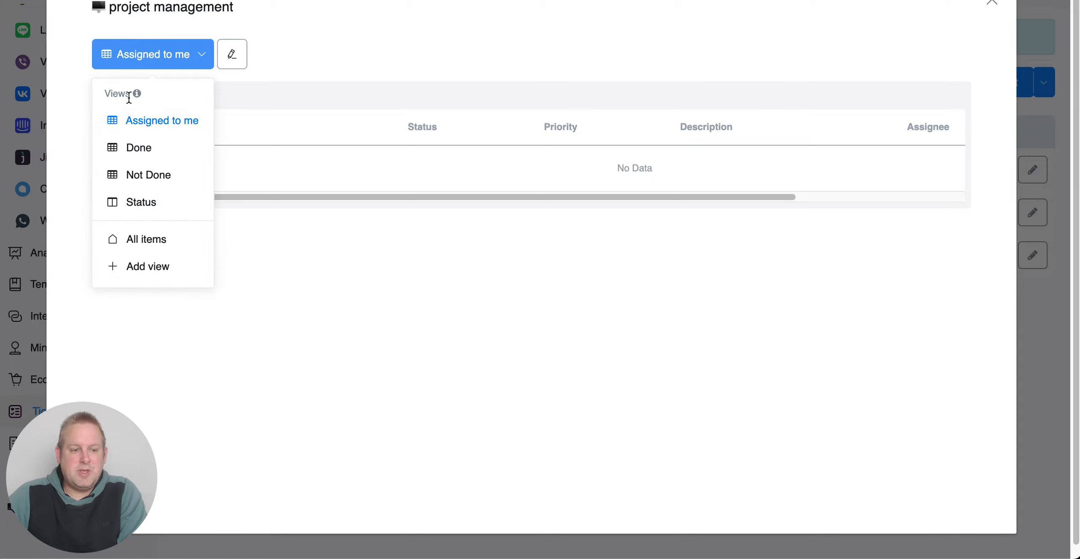
pyautogui.click(146, 148)
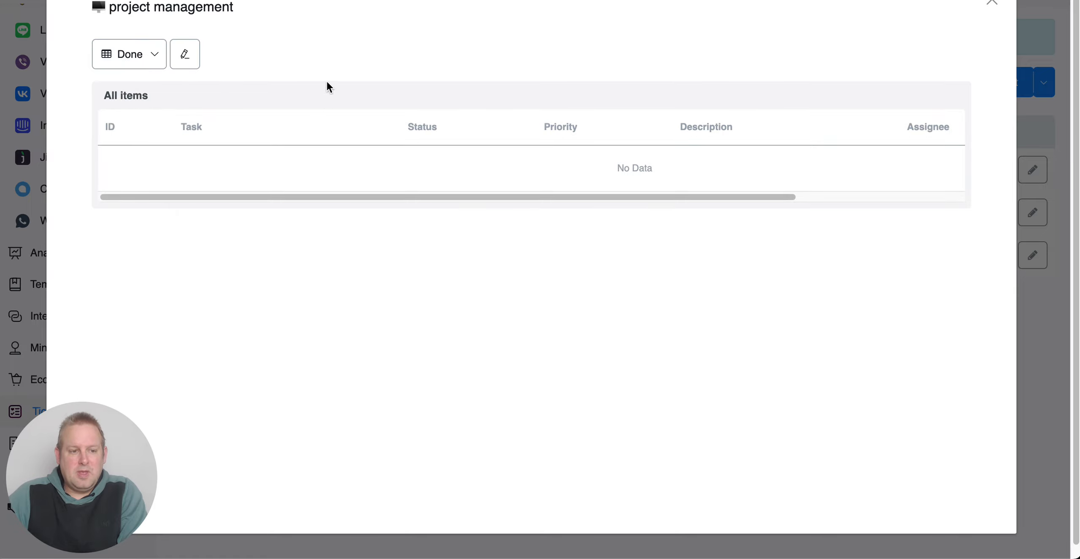
pyautogui.click(185, 54)
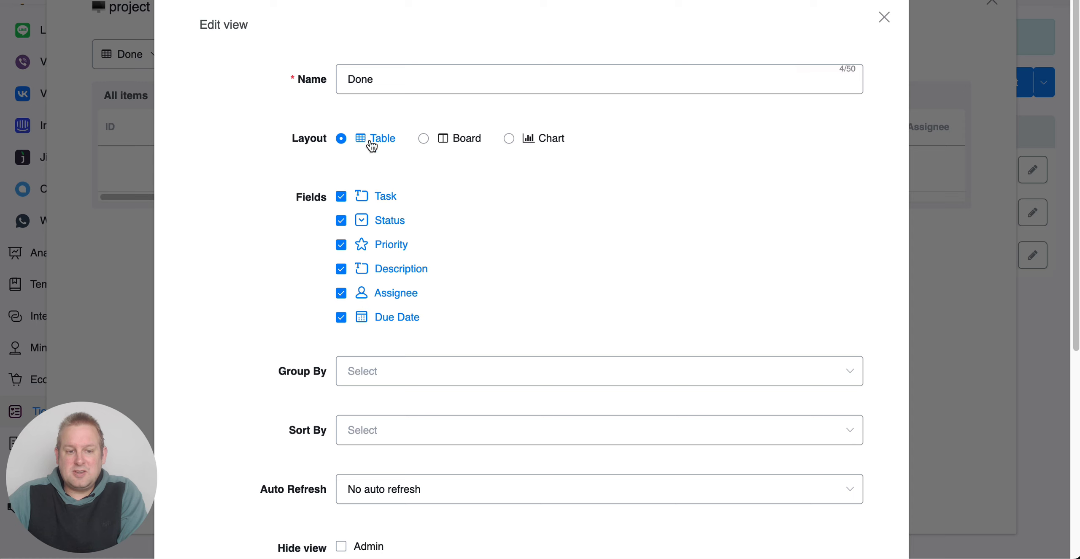
pyautogui.scroll(-2, 464, 332)
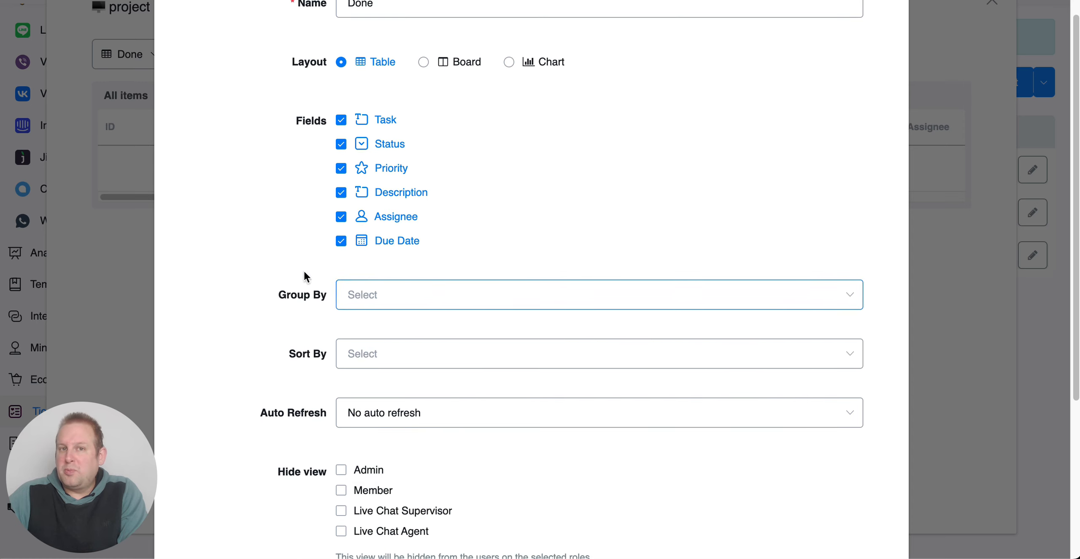
pyautogui.scroll(2, 561, 222)
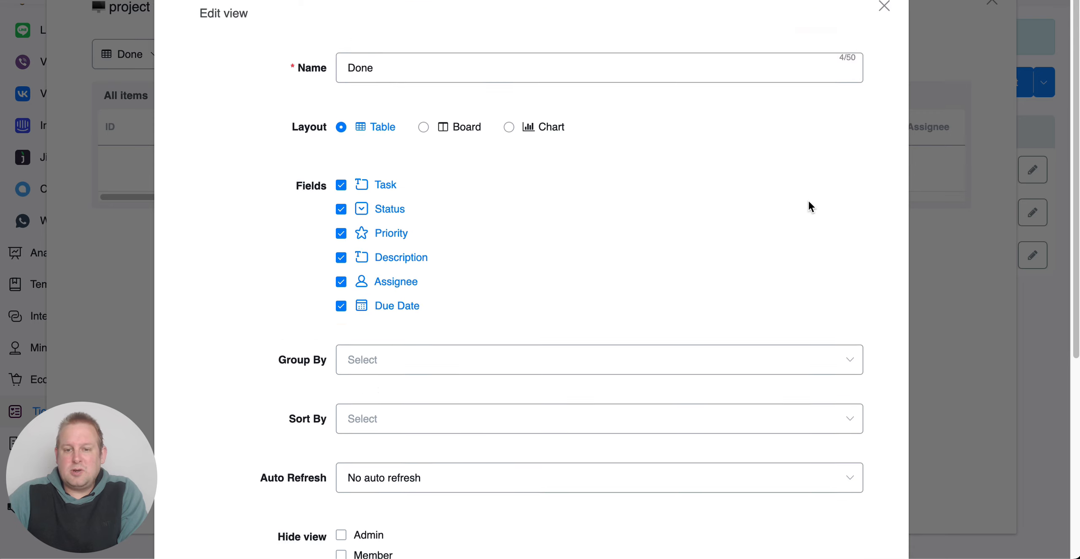
# Step: Close the Done view's settings without changes and look through the project management list's Not Done and Status views
pyautogui.click(884, 8)
pyautogui.click(136, 54)
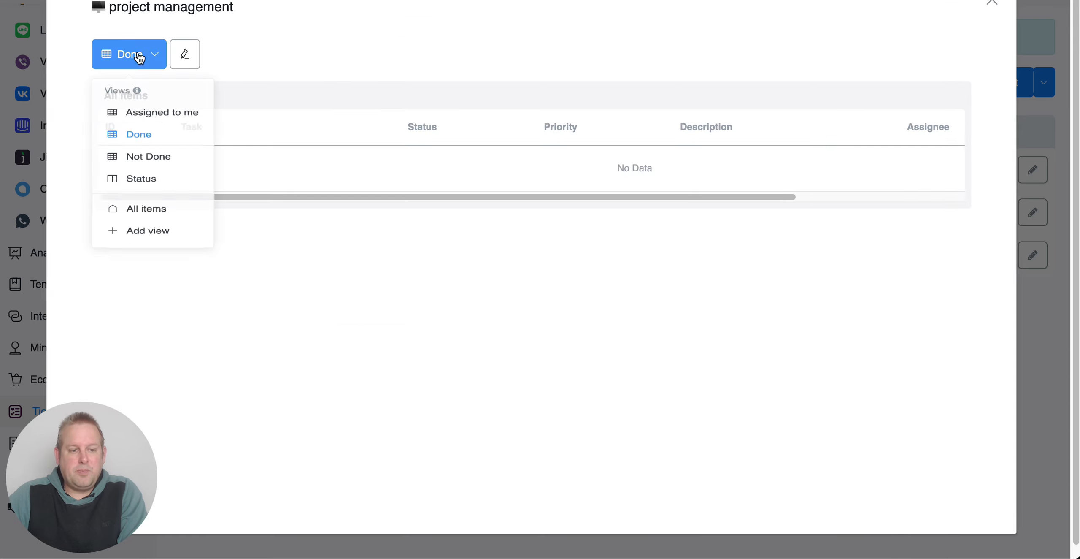
pyautogui.click(134, 177)
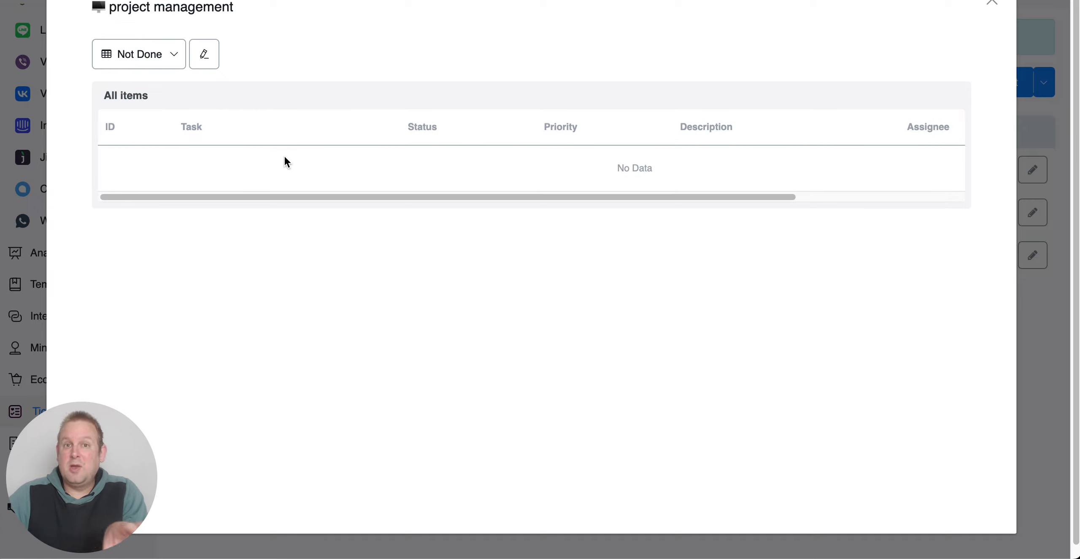
pyautogui.click(125, 53)
pyautogui.click(133, 204)
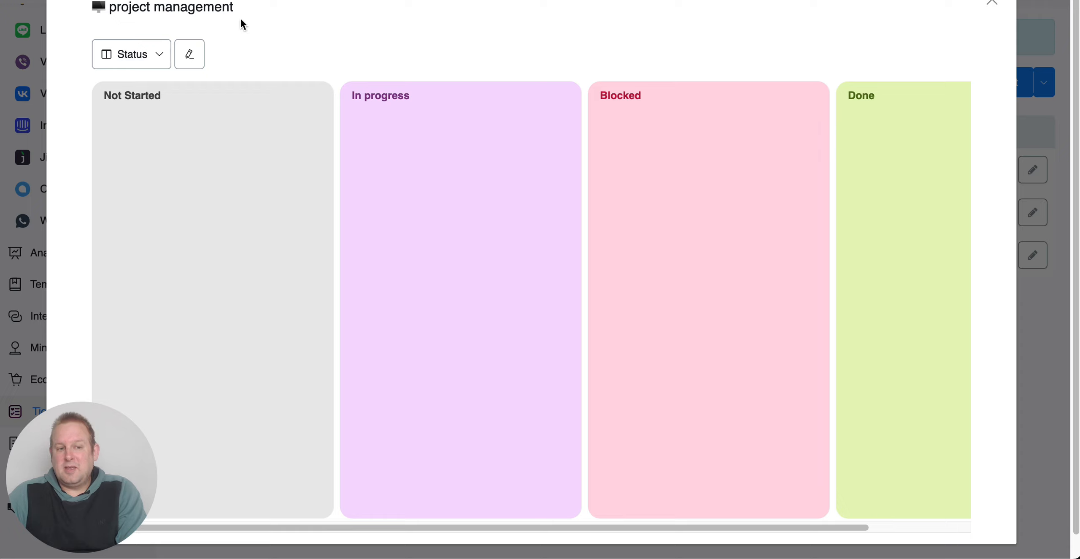
# Step: Change the Status view's layout to Table, save it, and close the project management list's views
pyautogui.click(189, 59)
pyautogui.click(342, 139)
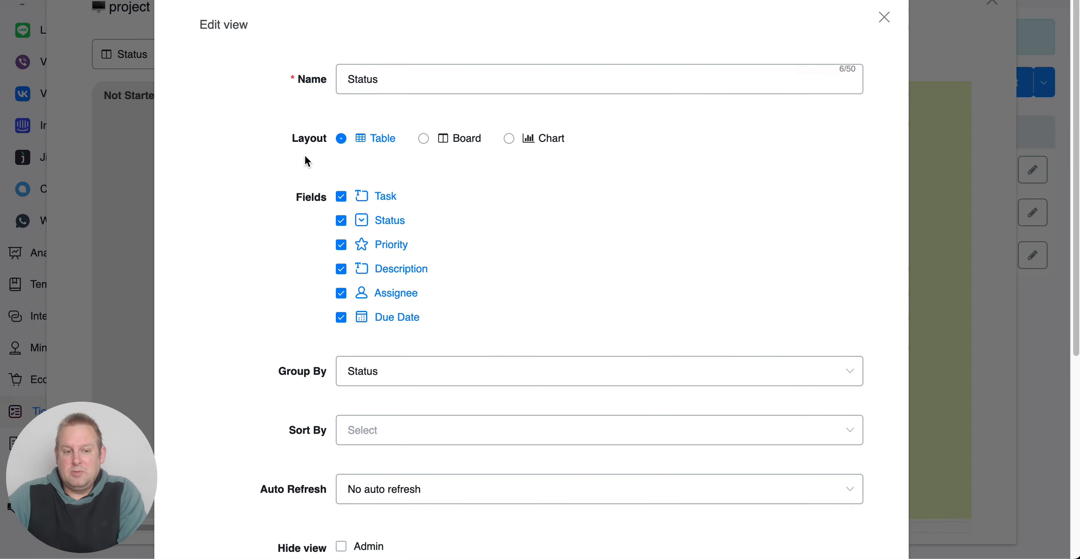
pyautogui.scroll(-6, 574, 409)
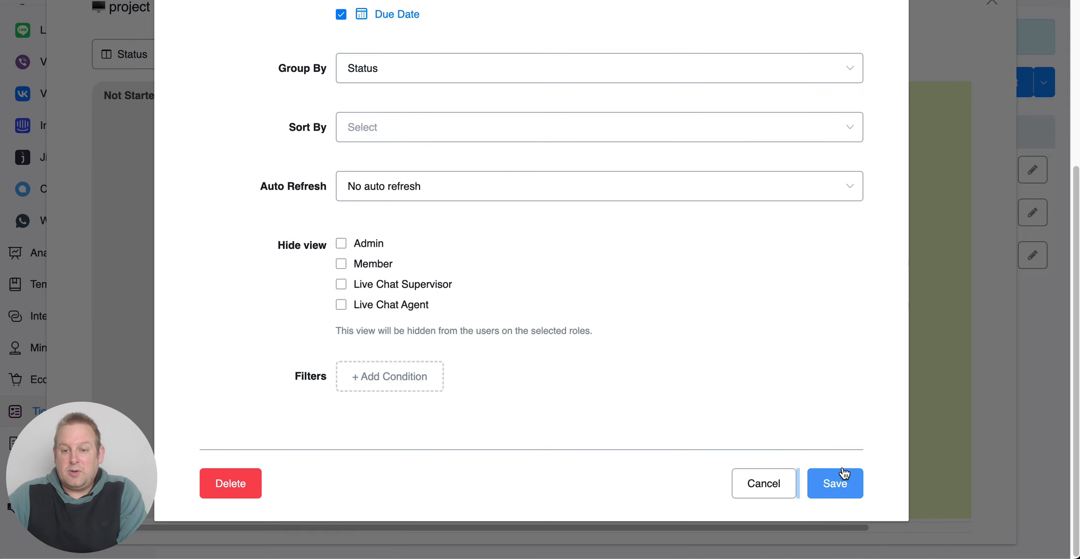
pyautogui.click(843, 469)
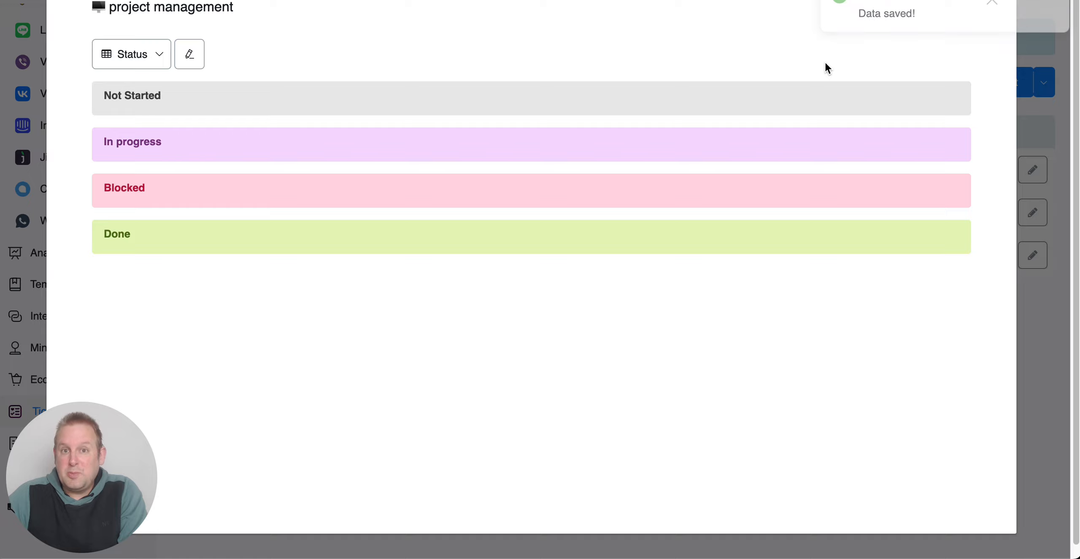
pyautogui.click(992, 5)
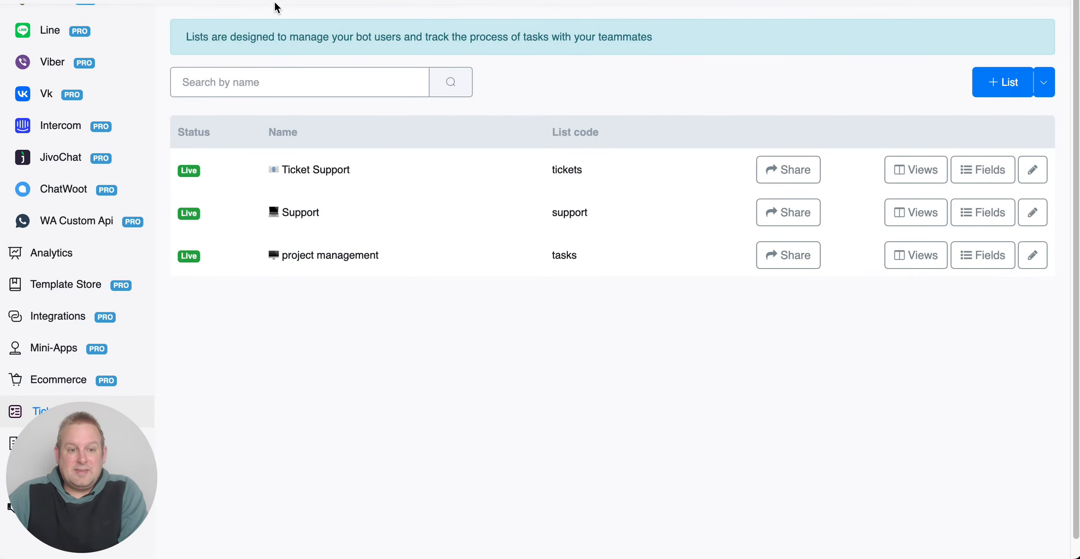
# Step: Go to the Tickets workspace, look at the Support list's new item form, and show its Status view
pyautogui.click(370, 1)
pyautogui.click(55, 62)
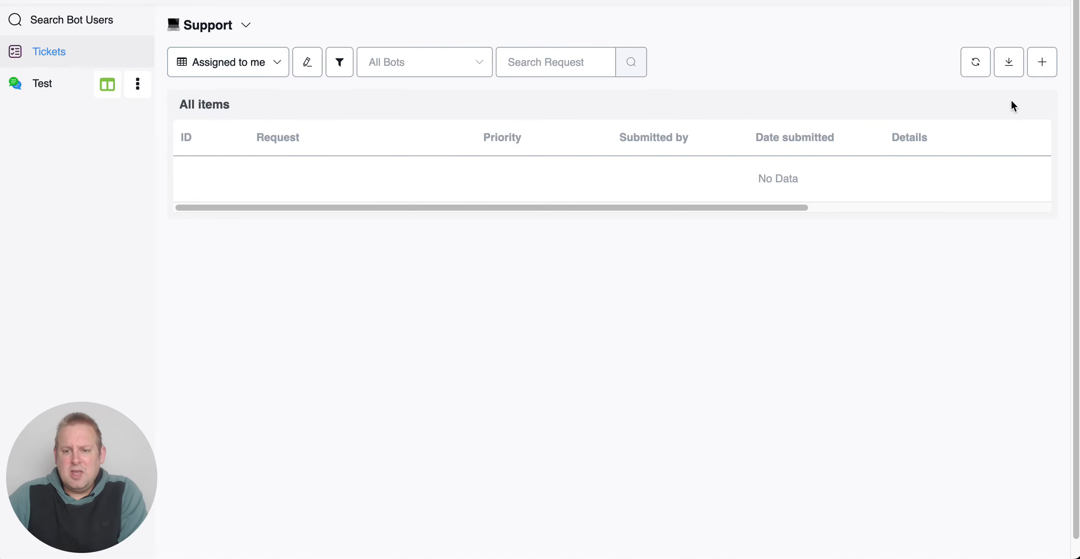
pyautogui.click(1041, 64)
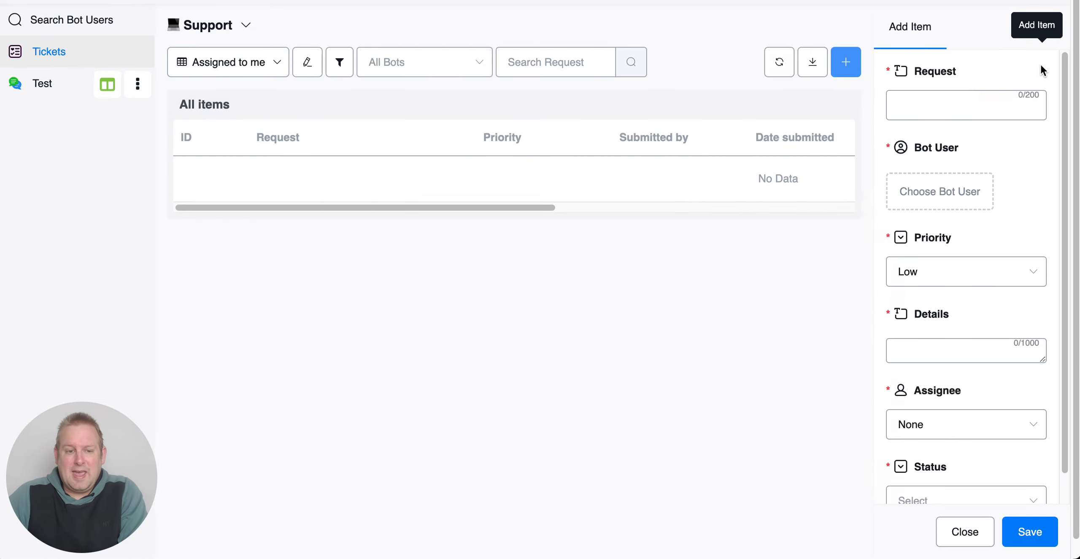
pyautogui.click(234, 66)
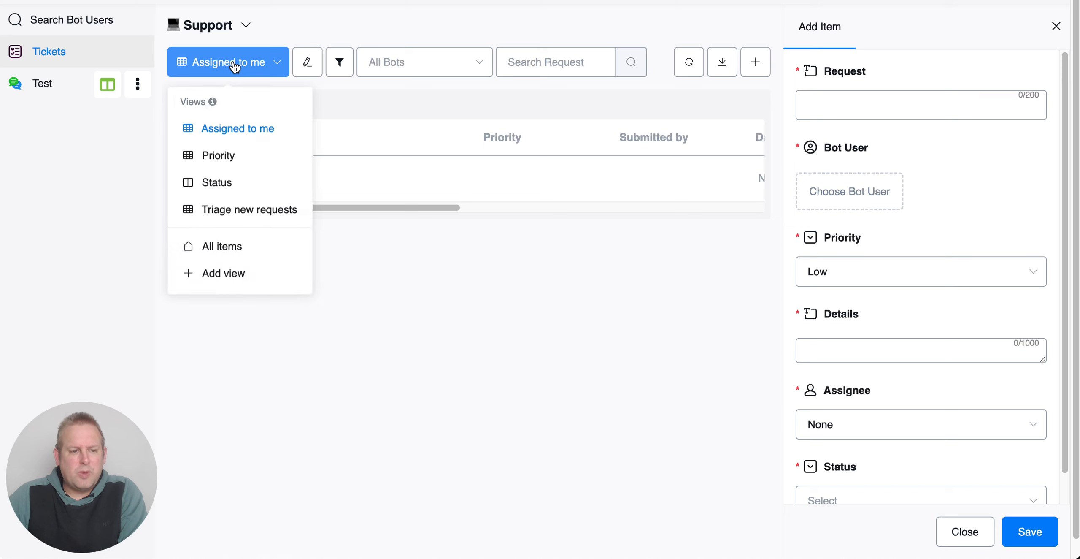
pyautogui.click(232, 182)
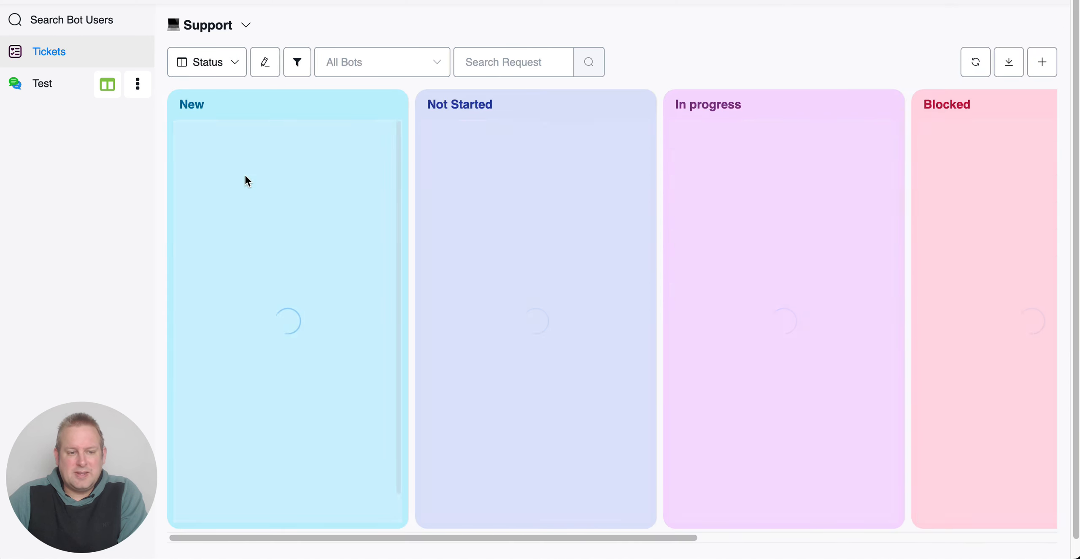
# Step: Switch from the Support list to the project management list and show its Status view
pyautogui.click(207, 25)
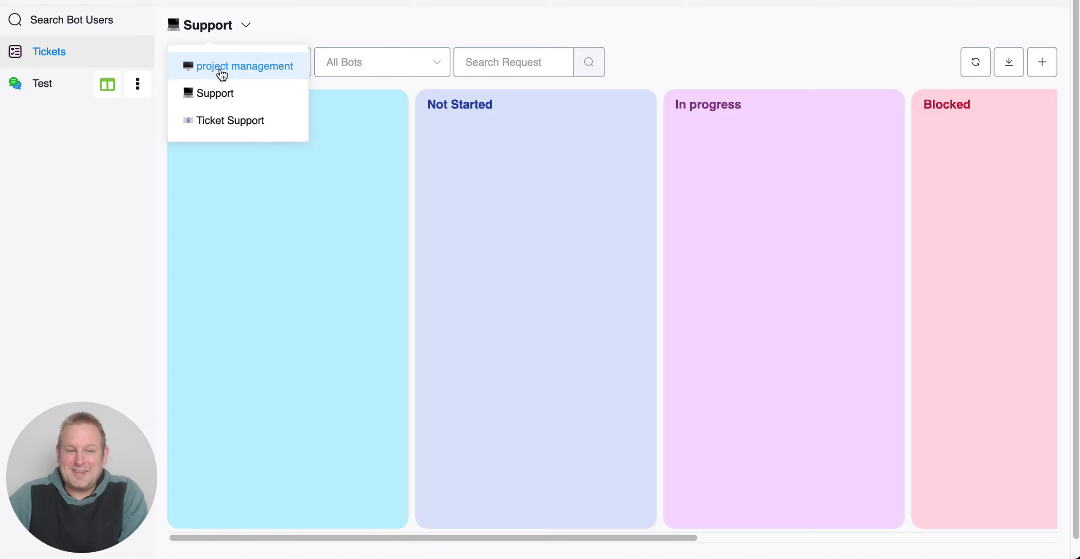
pyautogui.click(222, 73)
pyautogui.click(257, 62)
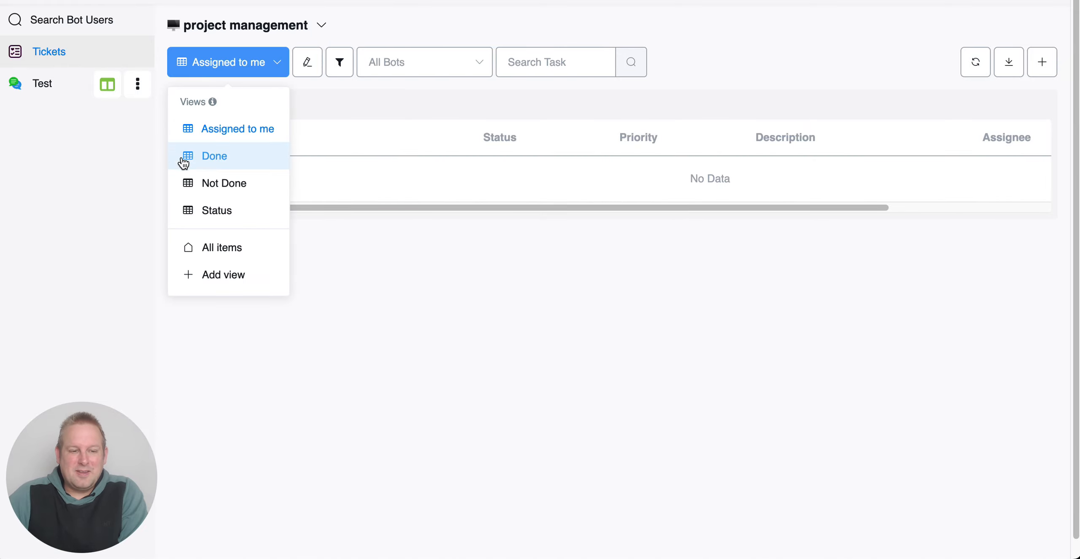
pyautogui.click(228, 213)
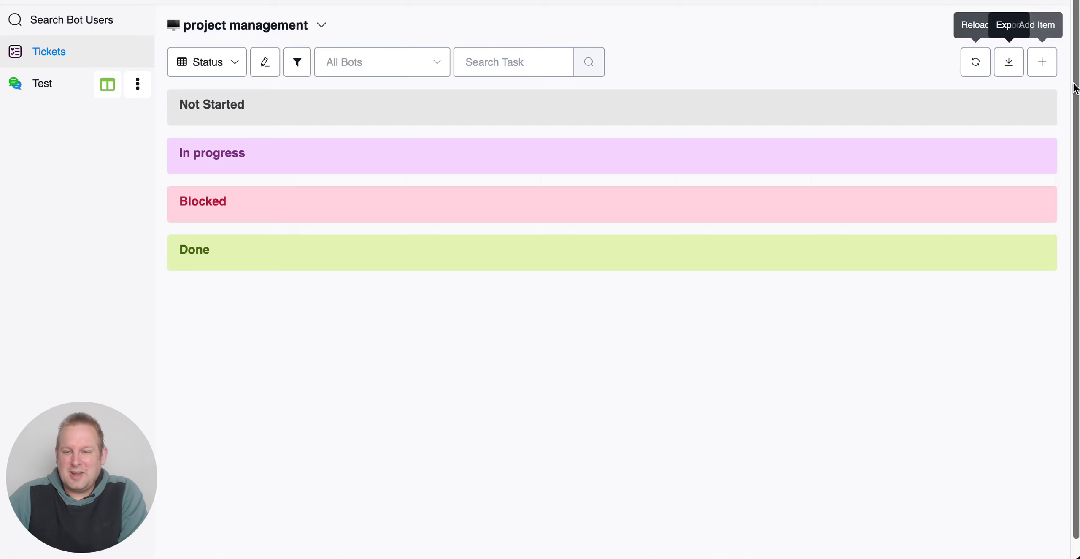
# Step: Start a new item in the project management list with the task "Create a course on tickets"
pyautogui.click(1043, 62)
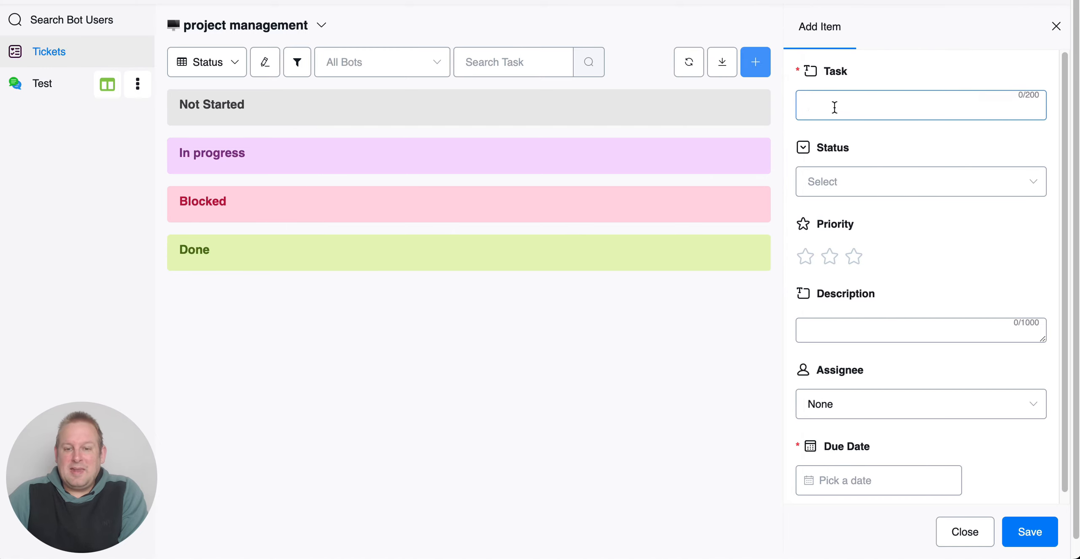
pyautogui.click(833, 108)
pyautogui.write('Creat')
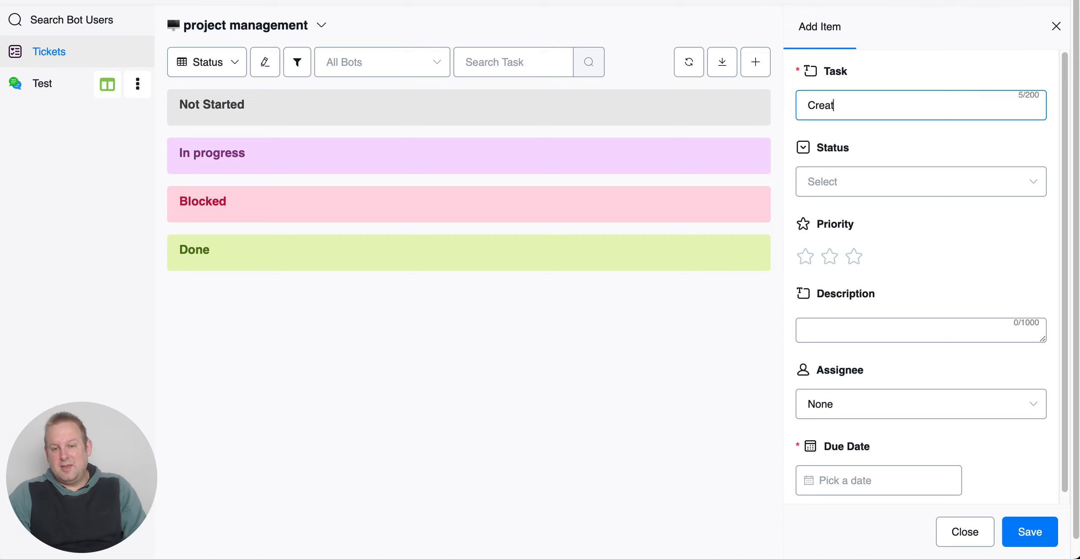
pyautogui.write('e a course on tickets')
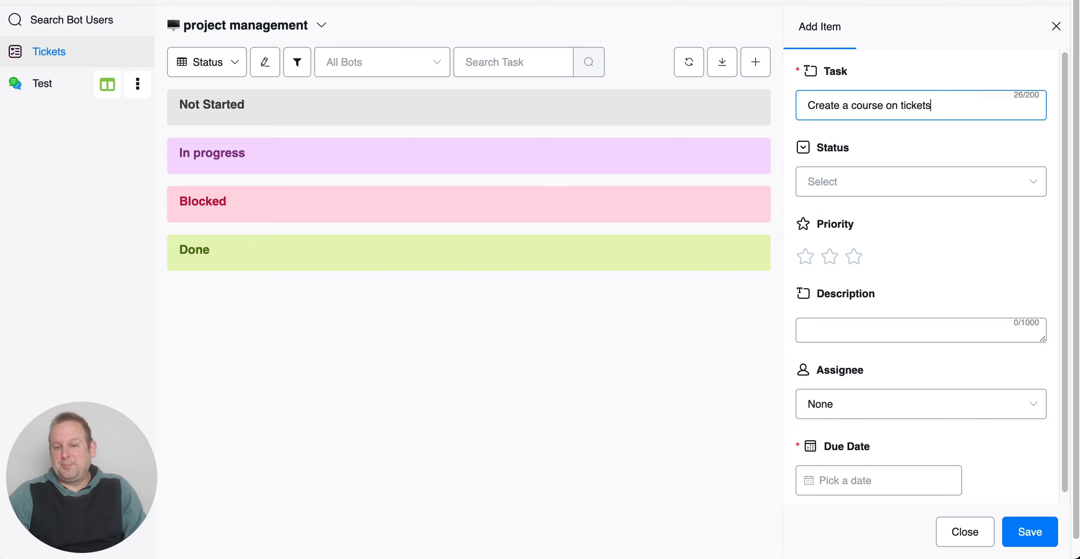
# Step: Set the new item's status to In progress and its priority to three stars
pyautogui.click(871, 181)
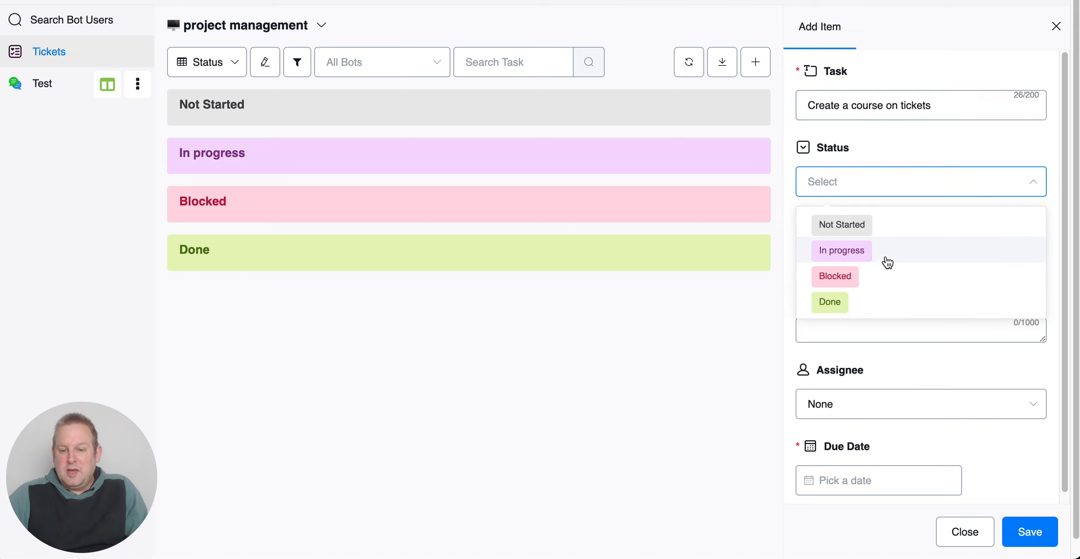
pyautogui.click(890, 232)
pyautogui.click(909, 191)
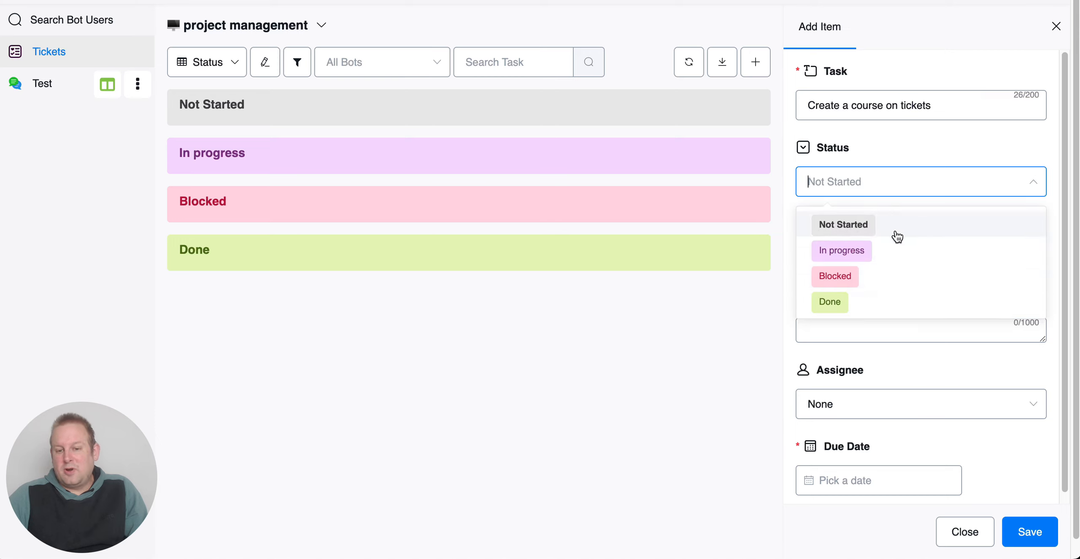
pyautogui.click(895, 253)
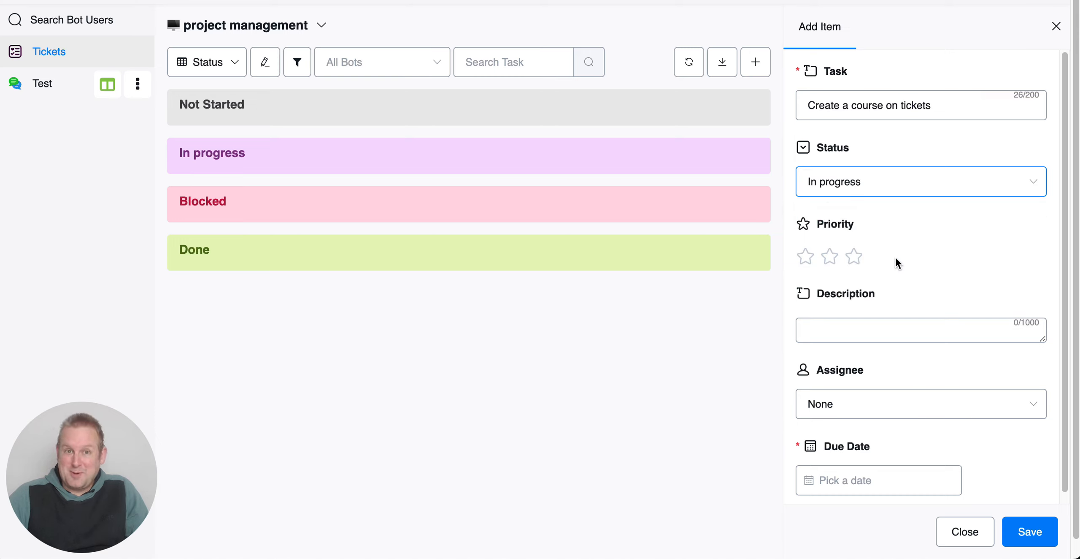
pyautogui.click(873, 329)
pyautogui.click(859, 256)
# Step: Enter the item description "Record a series of step by step videos on how tickets work and function"
pyautogui.click(938, 324)
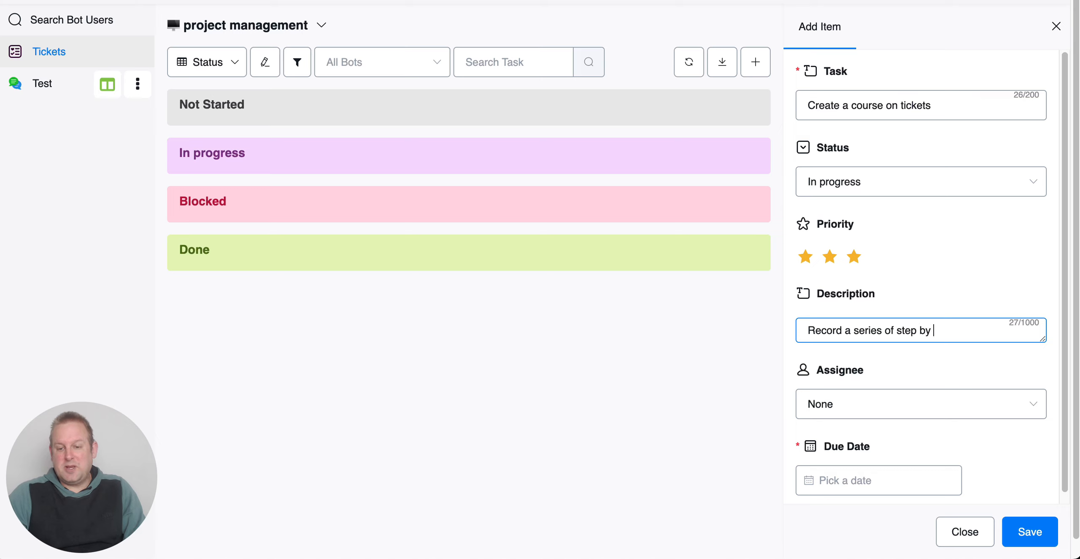
pyautogui.write('ep videos on how tickets work and')
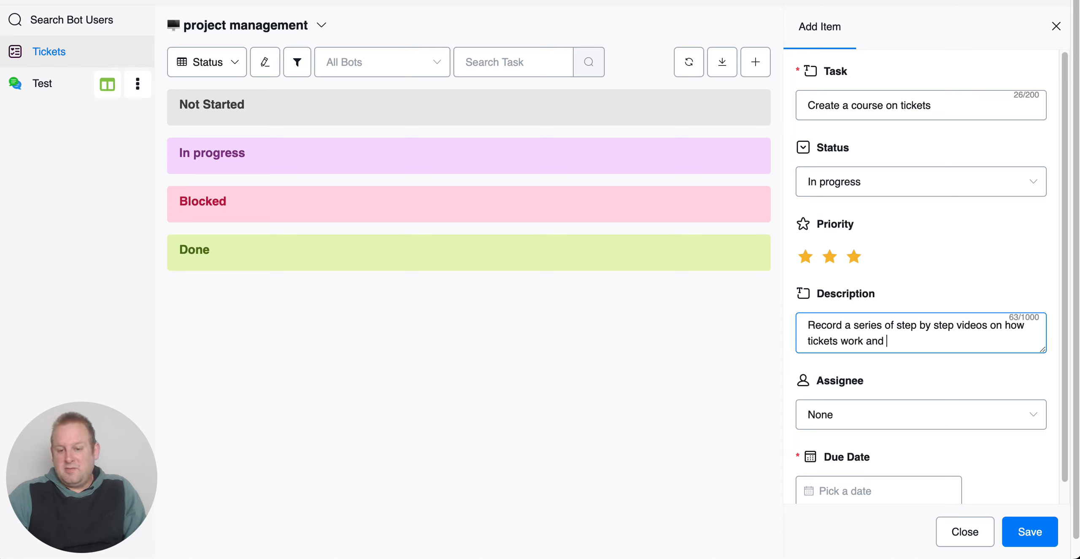
pyautogui.write(' function')
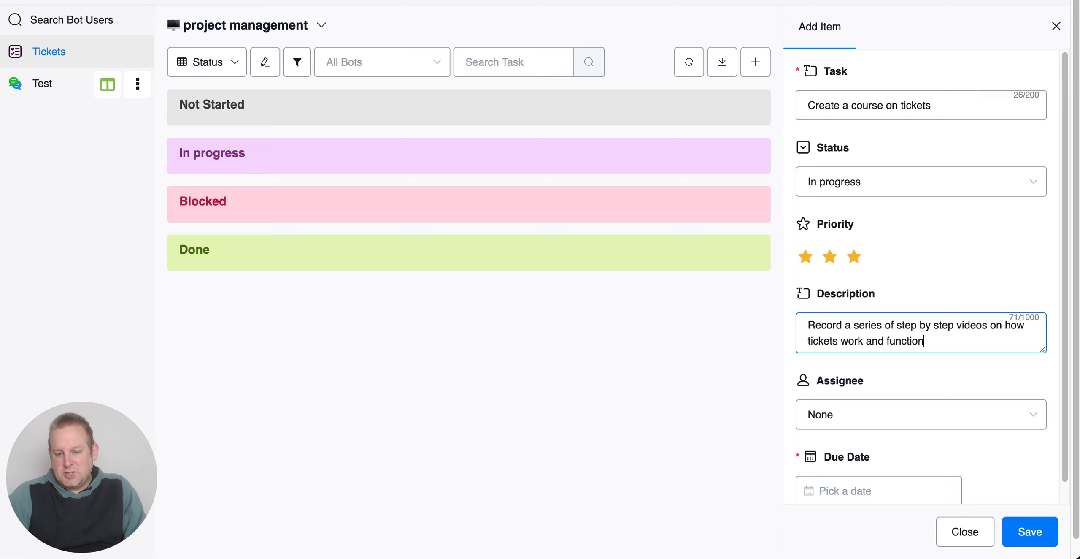
# Step: Assign the item to the second listed team member, set its due date to 2024-11-29, and save it
pyautogui.scroll(-1, 909, 380)
pyautogui.click(908, 392)
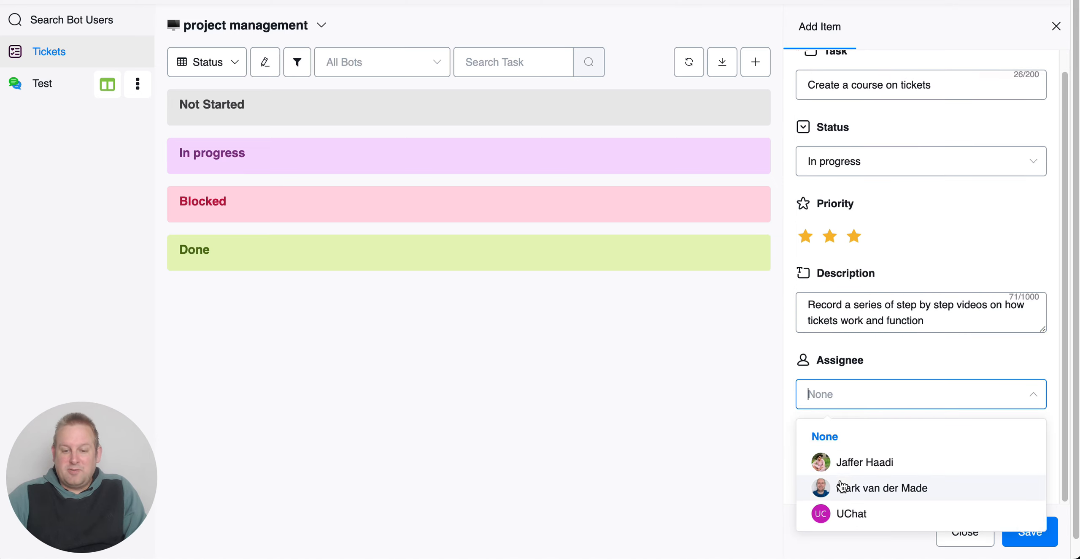
pyautogui.click(856, 490)
pyautogui.scroll(-1, 912, 405)
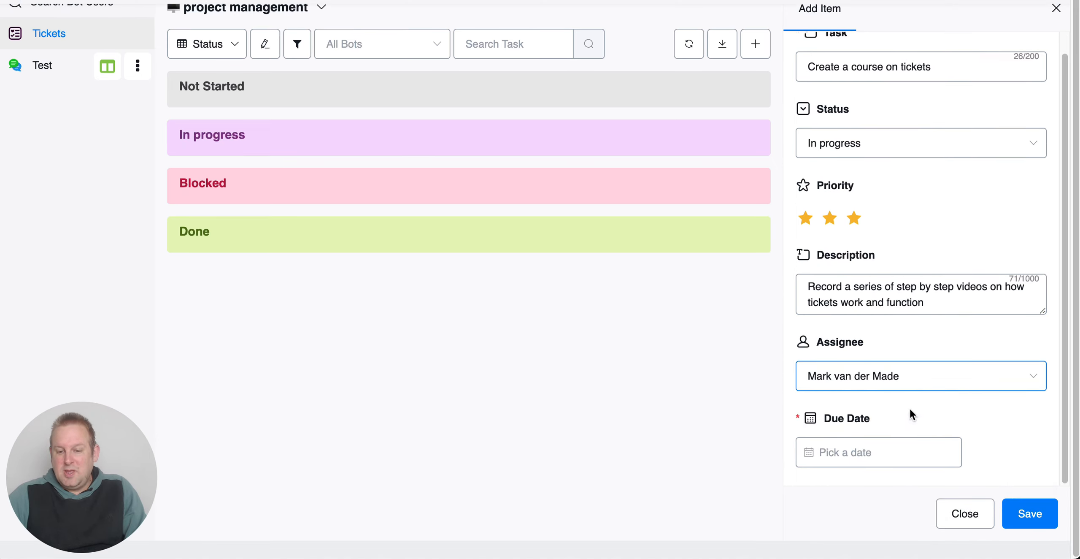
pyautogui.click(881, 445)
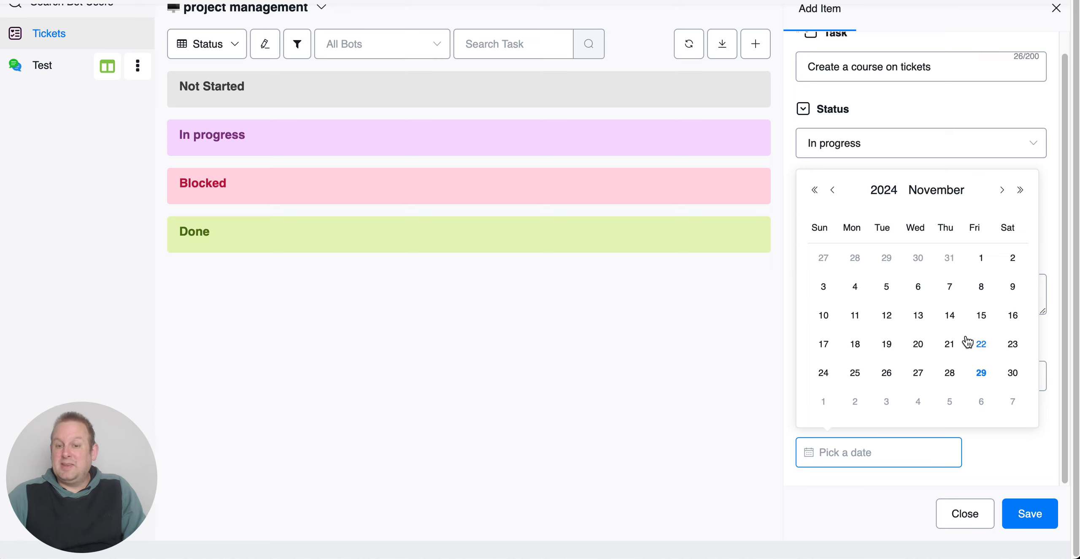
pyautogui.click(981, 373)
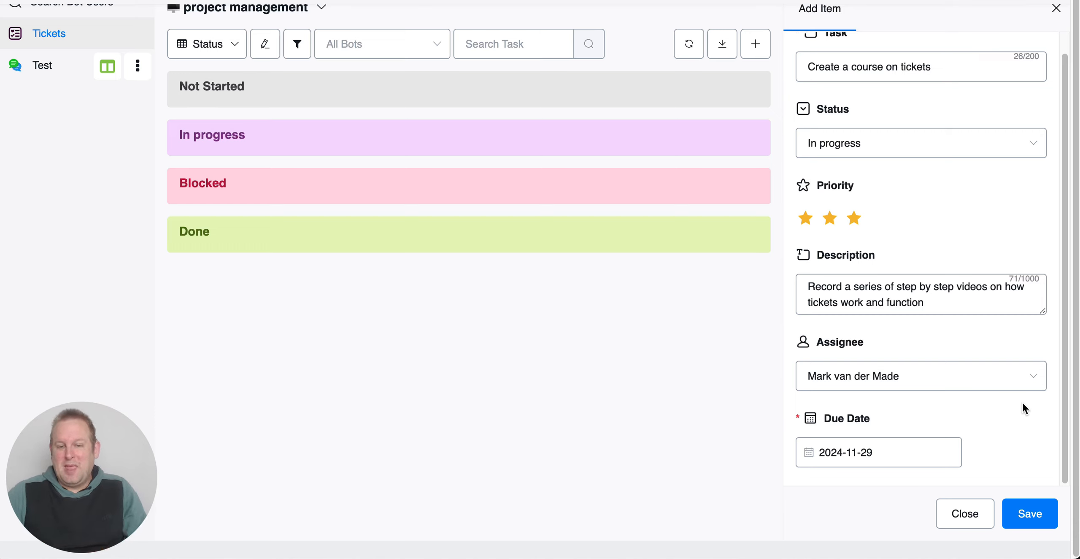
pyautogui.click(1042, 513)
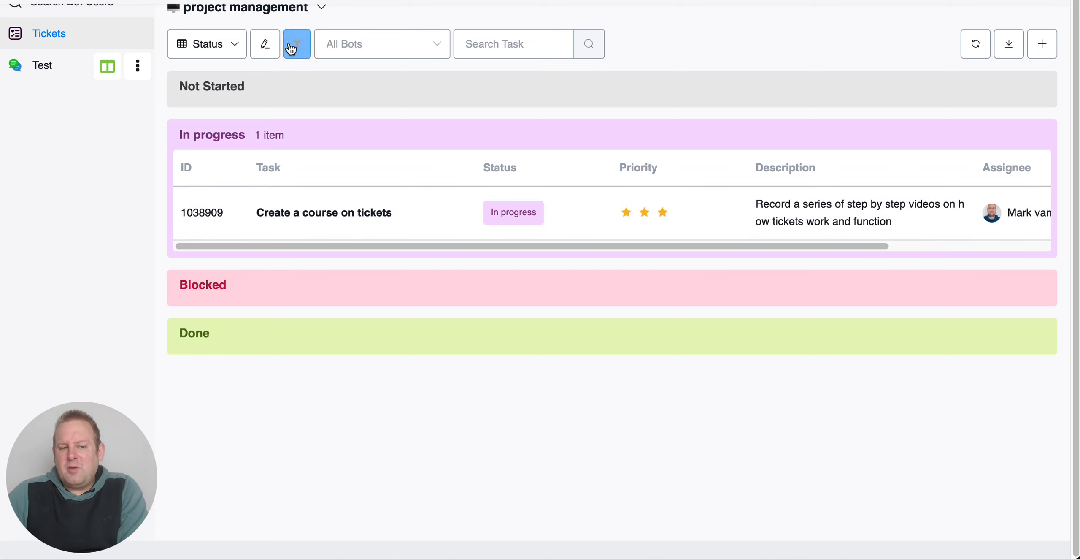
# Step: Add a new view named "Task priority" to the project management list
pyautogui.click(196, 52)
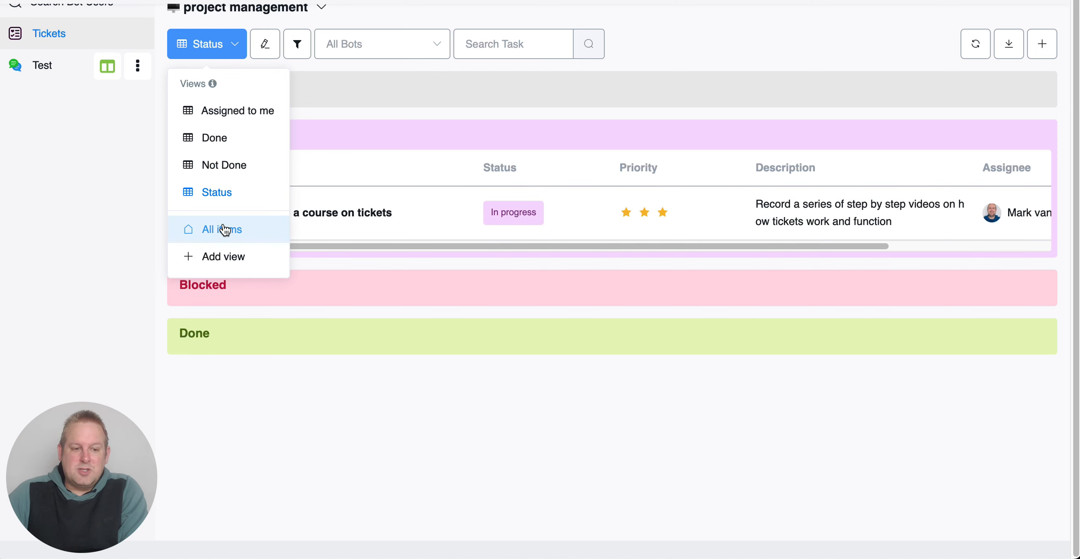
pyautogui.click(232, 257)
pyautogui.click(476, 80)
pyautogui.write('T')
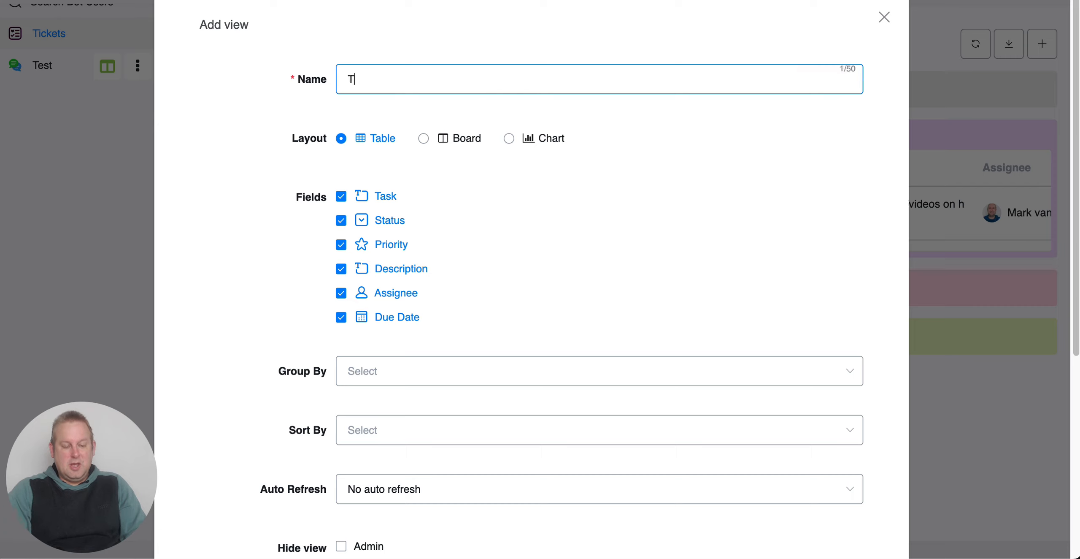
pyautogui.write('ask priority')
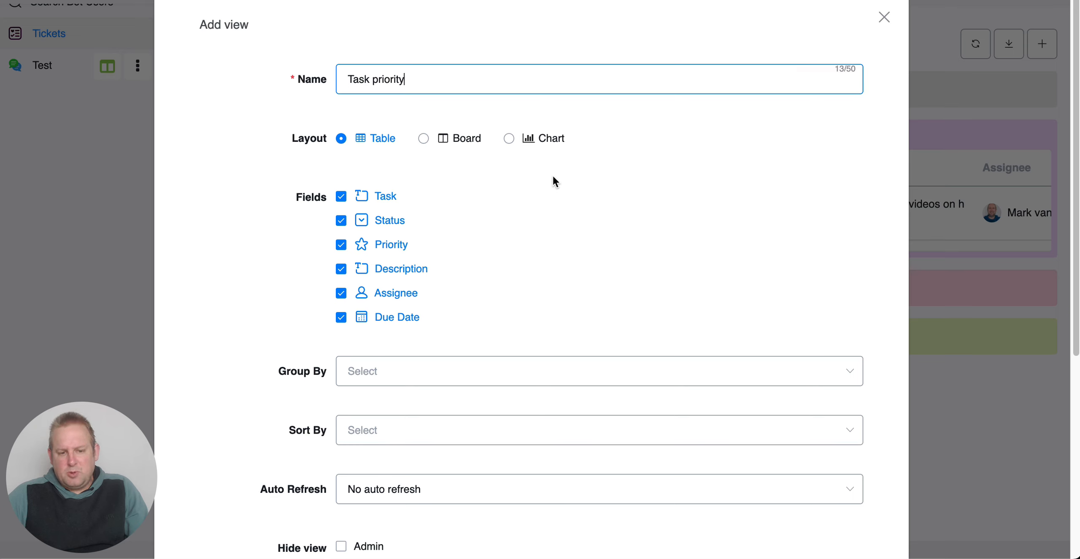
# Step: Group the new view by Priority, sort it by Priority (Descending), and save it
pyautogui.scroll(-5, 544, 180)
pyautogui.click(533, 163)
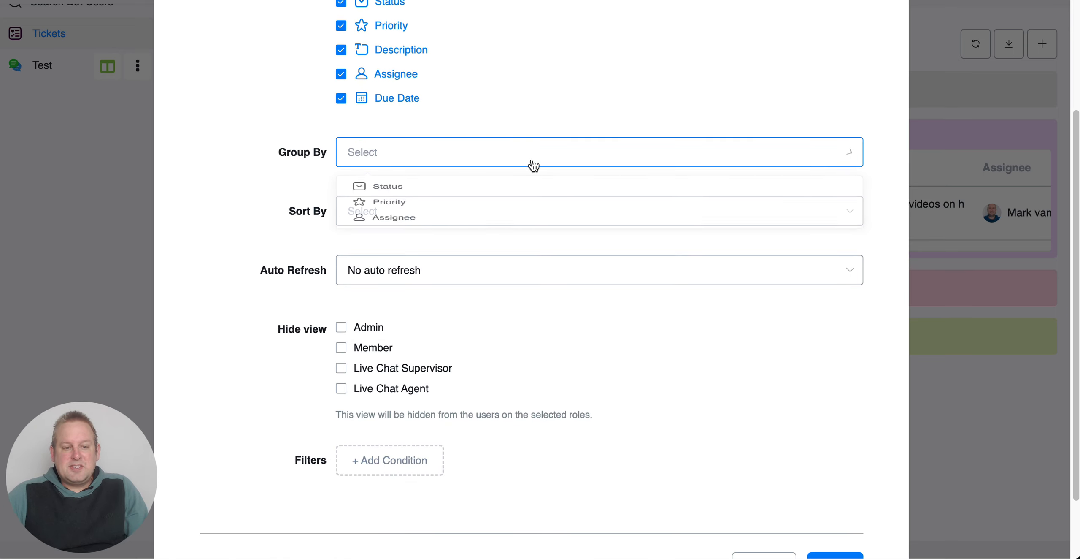
pyautogui.click(468, 218)
pyautogui.click(496, 207)
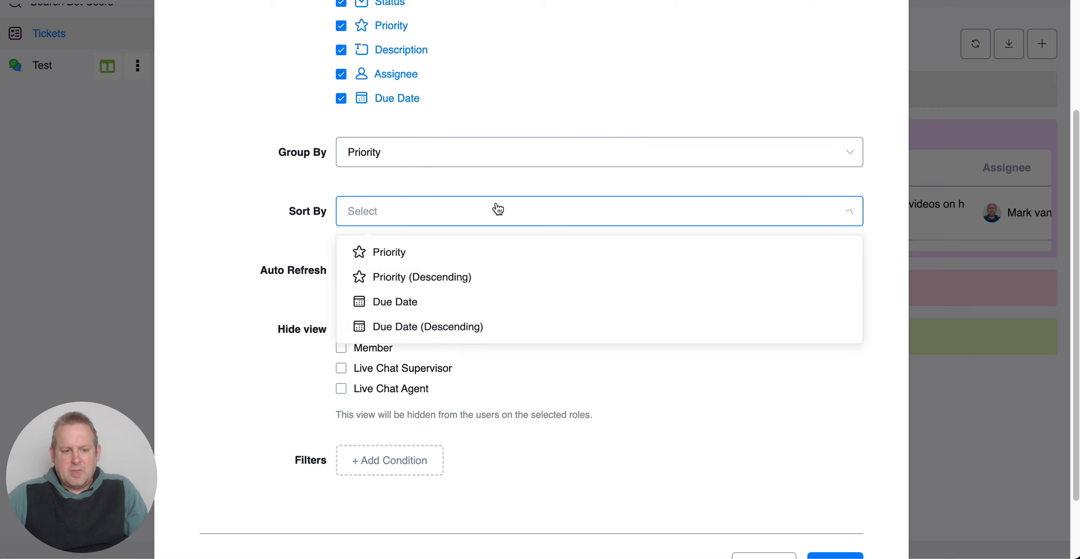
pyautogui.click(478, 275)
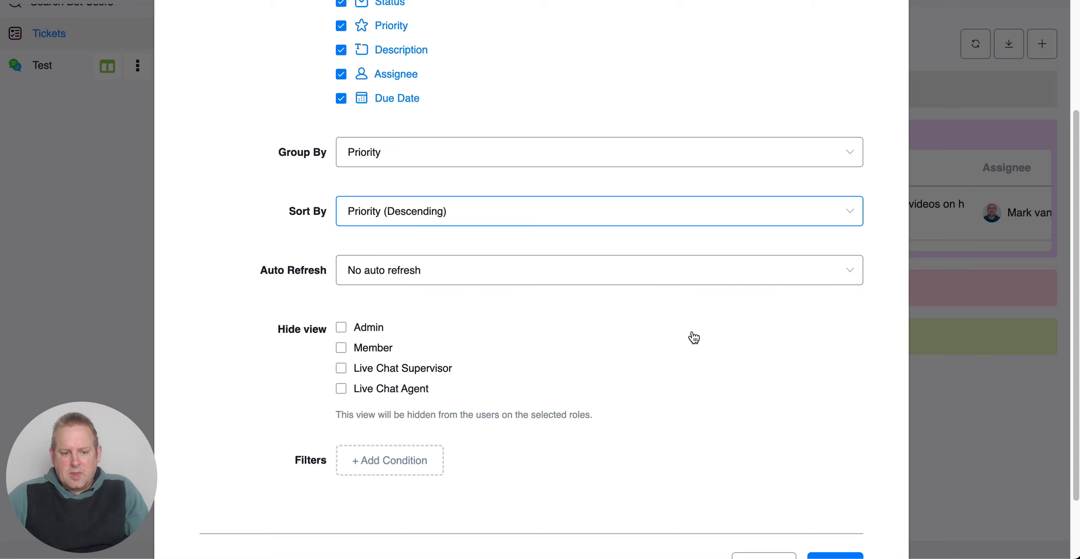
pyautogui.scroll(-2, 714, 392)
pyautogui.click(847, 487)
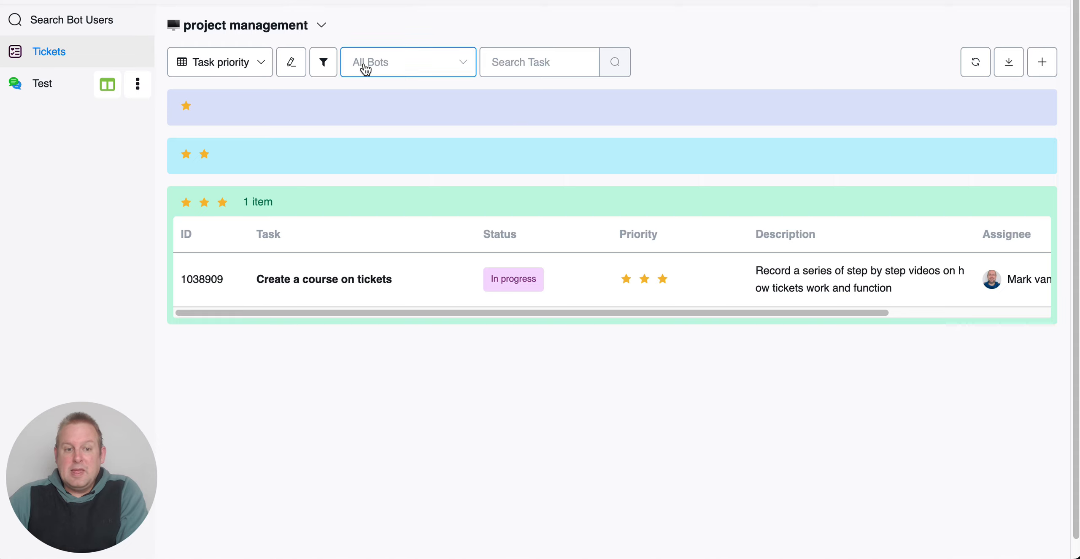
# Step: Change the Task priority view's layout to Board and save the view
pyautogui.click(291, 63)
pyautogui.click(440, 141)
pyautogui.scroll(-6, 561, 253)
pyautogui.click(833, 481)
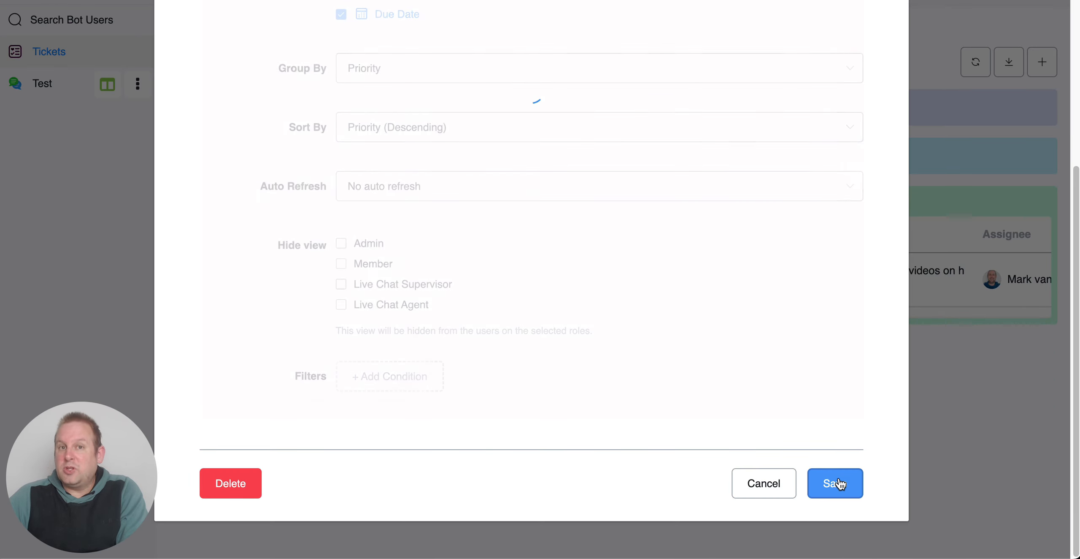